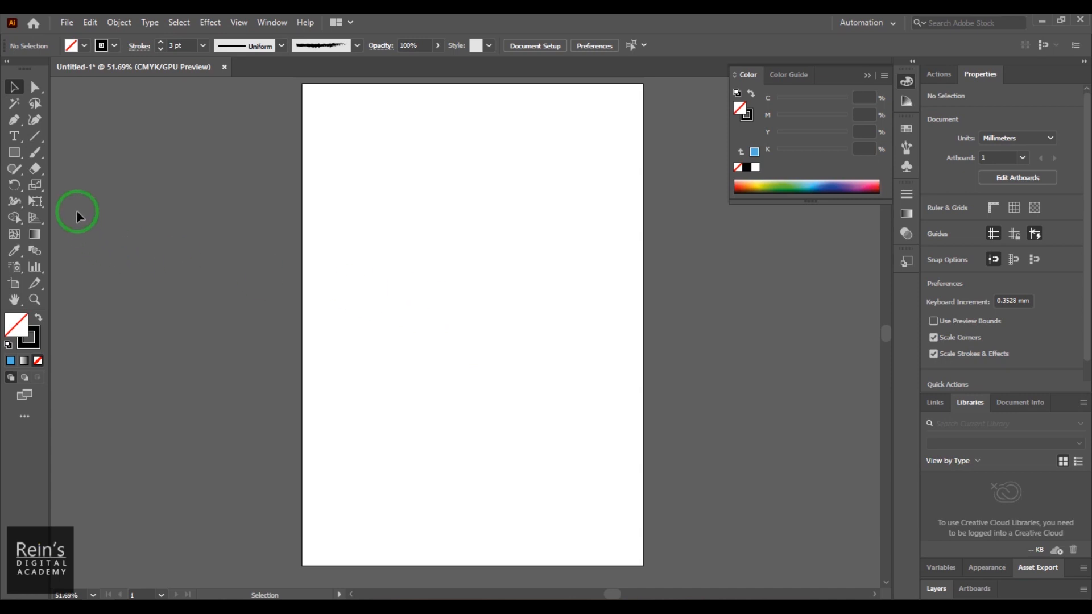
Create a vertical 25 mm line segment at 90° on the page using exact length and angle values
{"action": "left_click", "coordinate": [21, 151]}
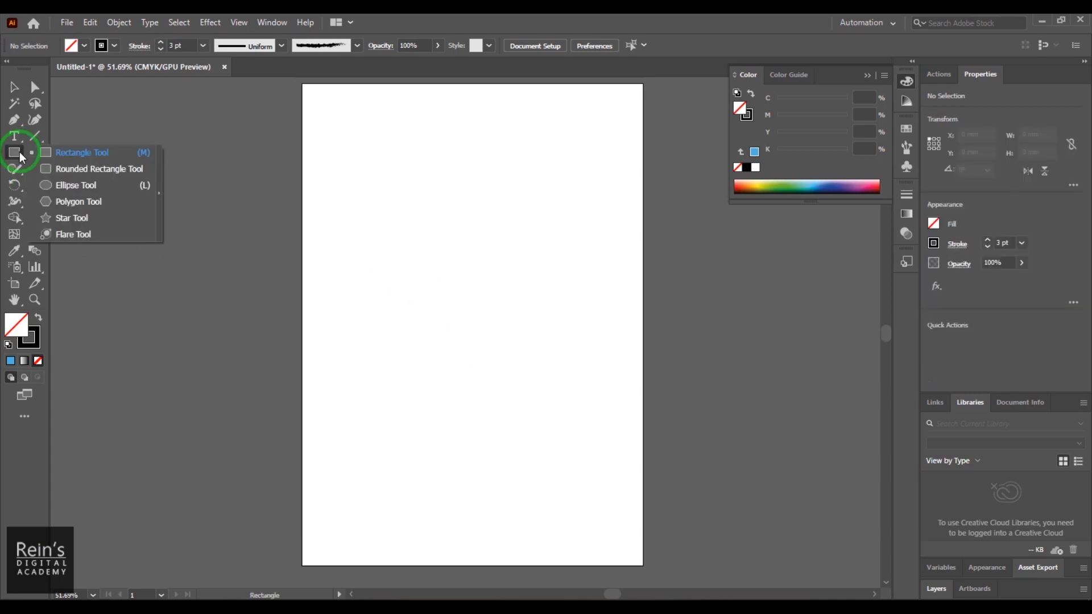
{"action": "left_click", "coordinate": [40, 141]}
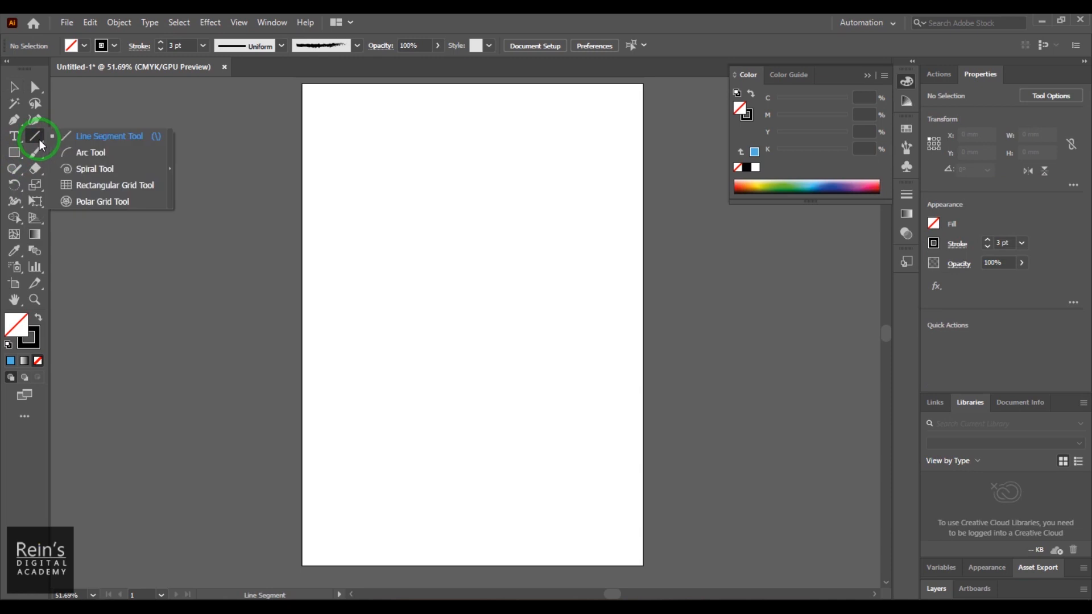
{"action": "left_click", "coordinate": [83, 145]}
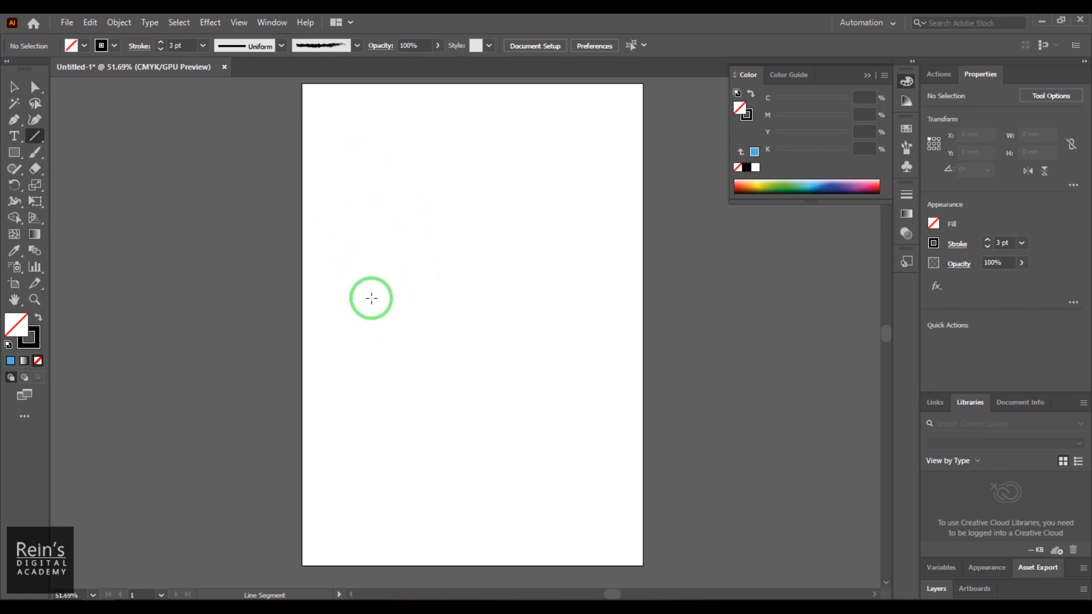
{"action": "left_click", "coordinate": [353, 409]}
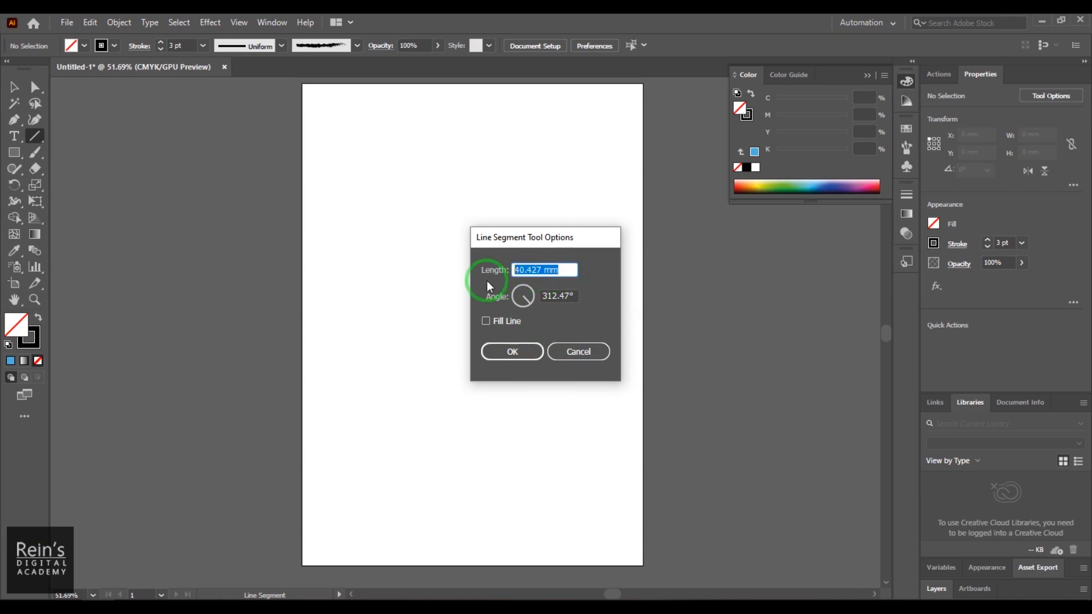
{"action": "type", "text": "25"}
{"action": "key", "text": "Tab"}
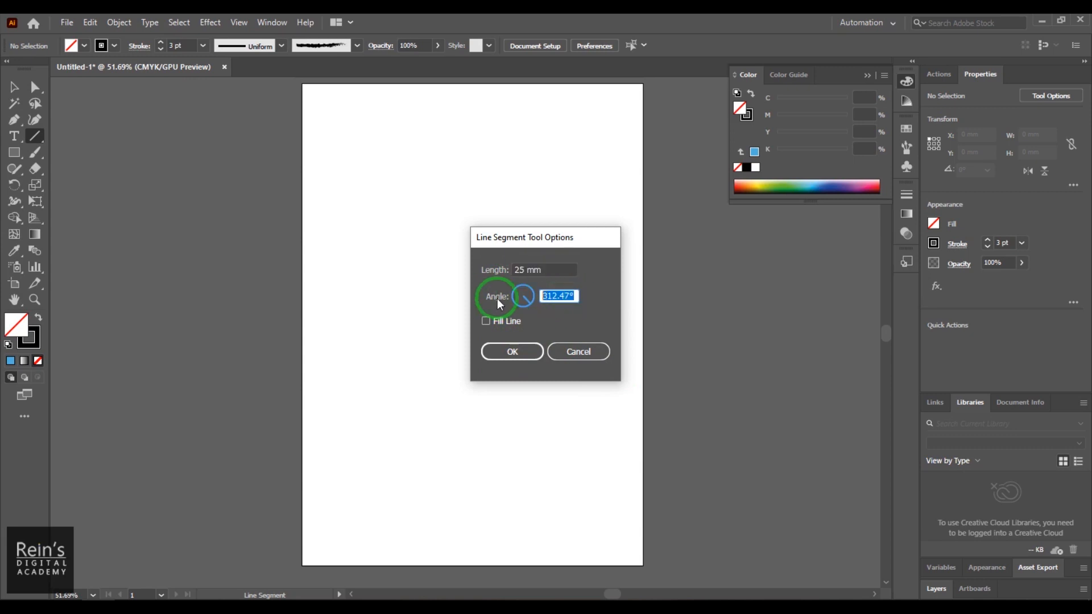
{"action": "left_click", "coordinate": [514, 352]}
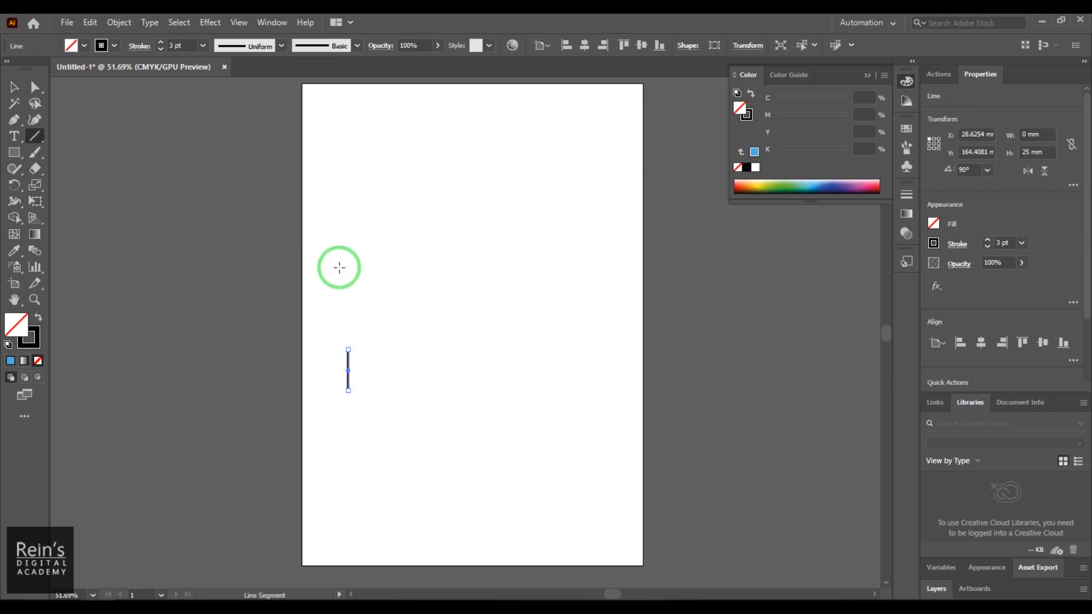
Draw a rising diagonal line about 151 mm wide and 89 mm high, and set its stroke weight to 17 pt
{"action": "mouse_move", "coordinate": [338, 267]}
{"action": "left_mouse_down"}
{"action": "mouse_move", "coordinate": [507, 183]}
{"action": "mouse_move", "coordinate": [584, 124]}
{"action": "left_mouse_up"}
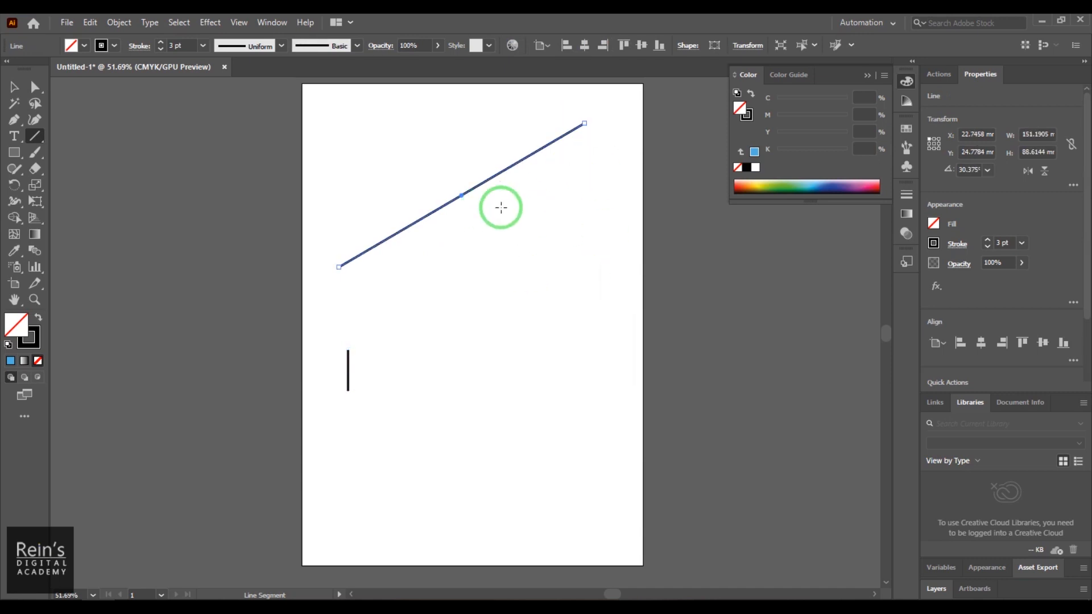
{"action": "left_click", "coordinate": [174, 46]}
{"action": "type", "text": "16"}
{"action": "key", "text": "Return"}
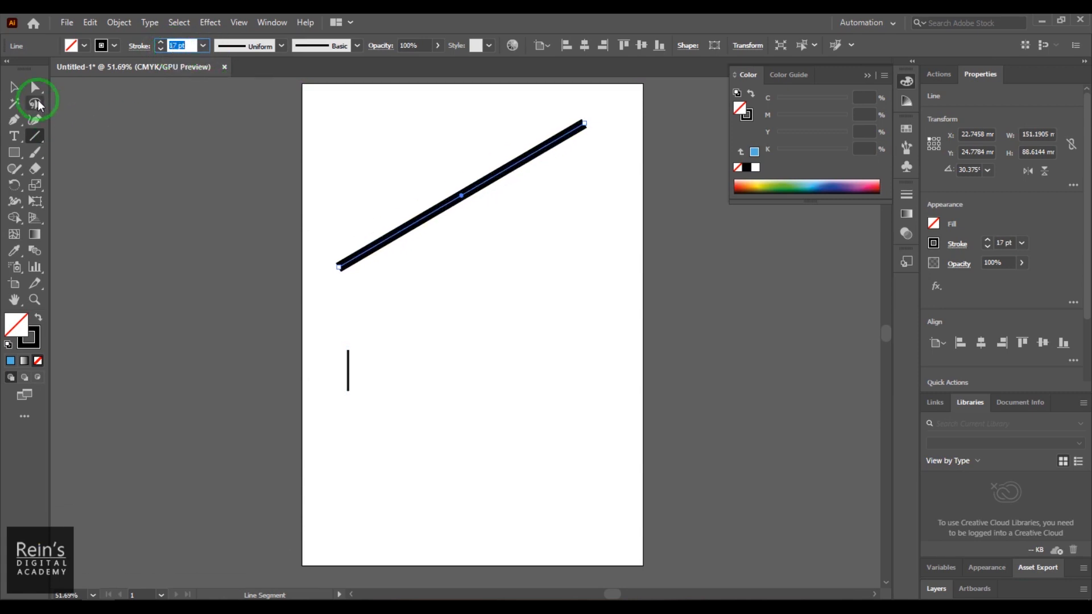
Draw a perfectly horizontal line about 163 mm long near the page's lower edge
{"action": "left_click", "coordinate": [16, 88]}
{"action": "left_click", "coordinate": [37, 136]}
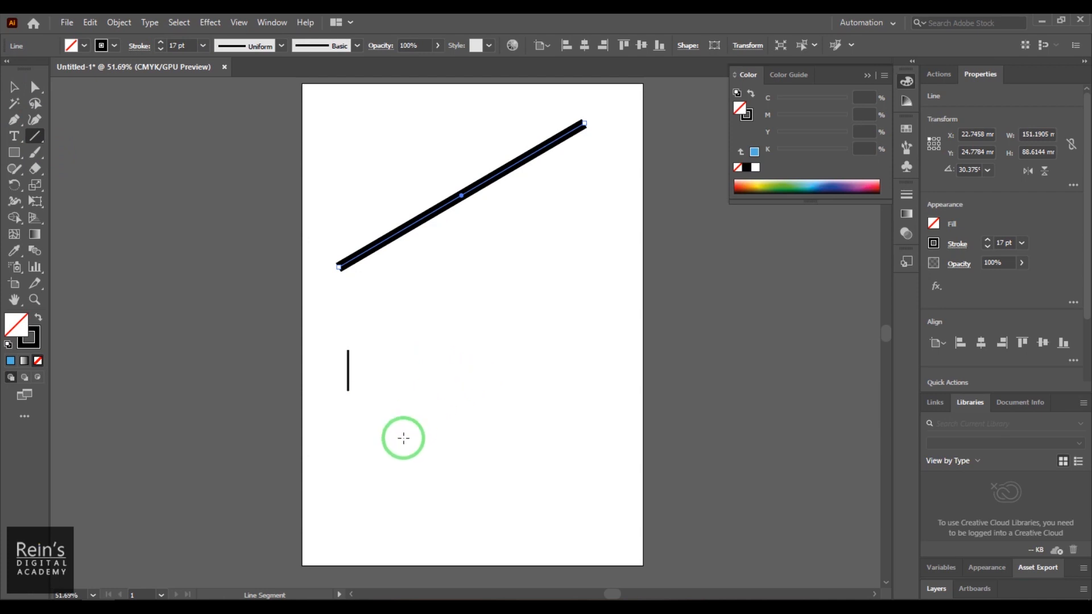
{"action": "mouse_move", "coordinate": [348, 509]}
{"action": "left_mouse_down"}
{"action": "mouse_move", "coordinate": [363, 509]}
{"action": "mouse_move", "coordinate": [522, 376]}
{"action": "mouse_move", "coordinate": [512, 313]}
{"action": "mouse_move", "coordinate": [410, 273]}
{"action": "mouse_move", "coordinate": [497, 304]}
{"action": "mouse_move", "coordinate": [371, 279]}
{"action": "mouse_move", "coordinate": [517, 385]}
{"action": "mouse_move", "coordinate": [580, 490]}
{"action": "mouse_move", "coordinate": [592, 459]}
{"action": "mouse_move", "coordinate": [600, 333]}
{"action": "mouse_move", "coordinate": [462, 232]}
{"action": "mouse_move", "coordinate": [414, 226]}
{"action": "mouse_move", "coordinate": [544, 281]}
{"action": "mouse_move", "coordinate": [614, 390]}
{"action": "mouse_move", "coordinate": [626, 453]}
{"action": "mouse_move", "coordinate": [612, 454]}
{"action": "left_mouse_up"}
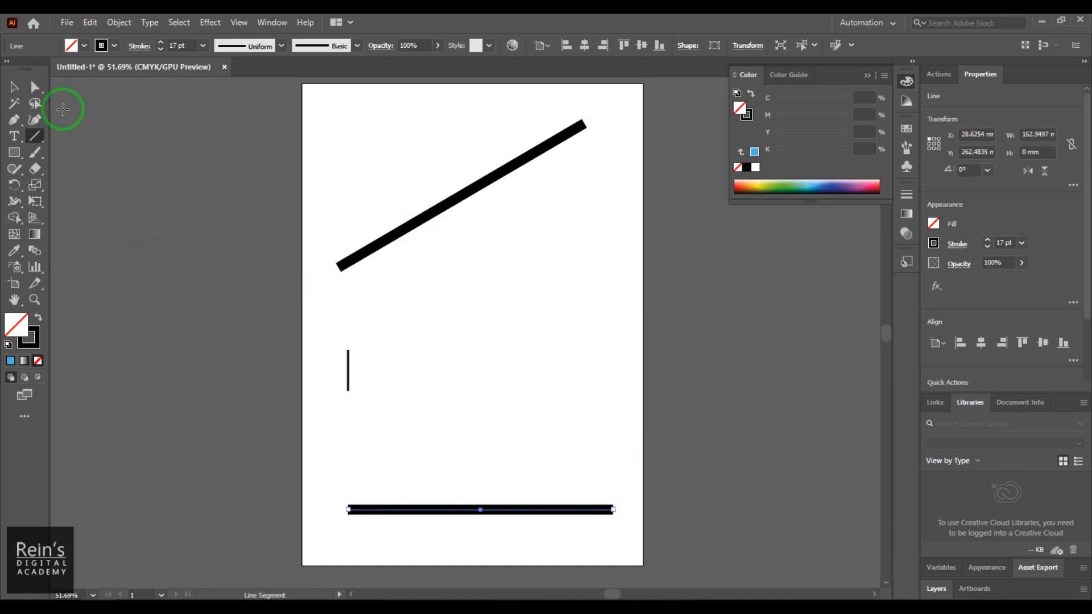
Delete the thick diagonal line and the short vertical line
{"action": "left_click", "coordinate": [16, 92]}
{"action": "left_click_drag", "start_coordinate": [341, 209], "coordinate": [476, 278]}
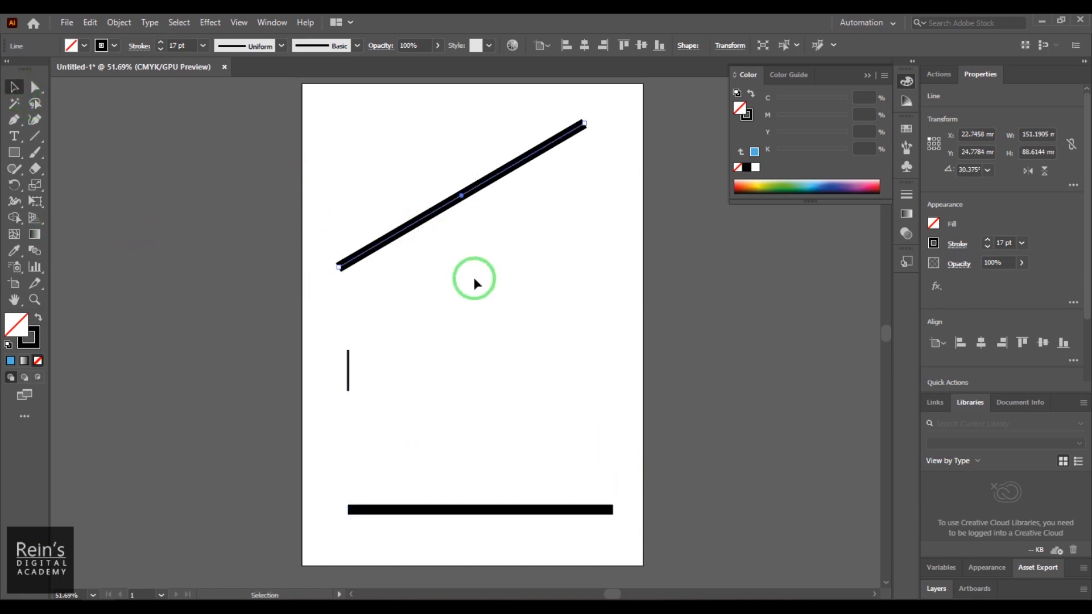
{"action": "key", "text": "Delete"}
{"action": "left_click", "coordinate": [348, 368]}
{"action": "key", "text": "Delete"}
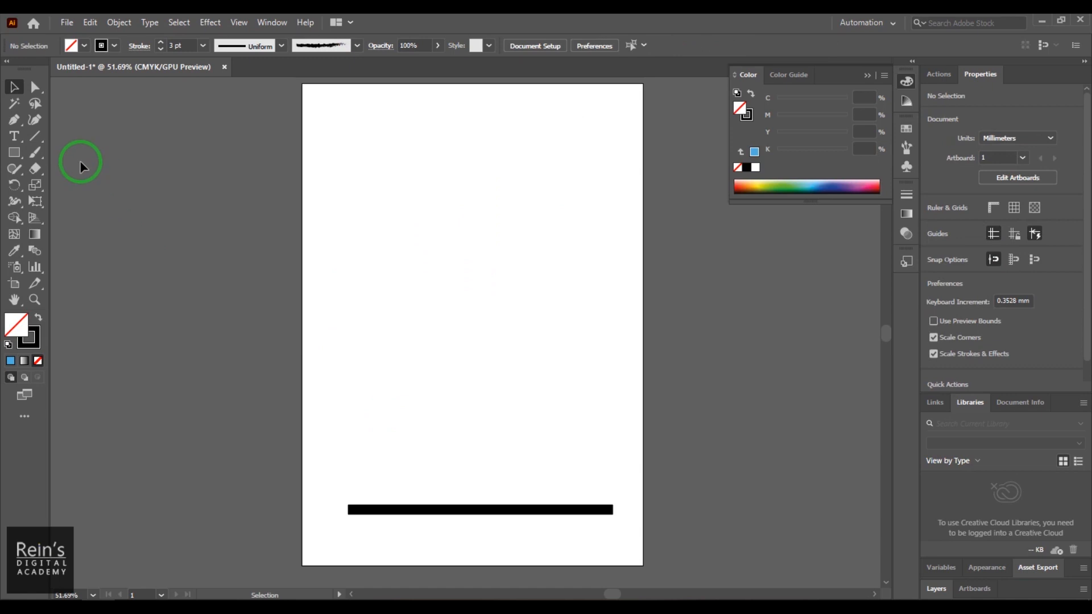
Draw a diagonal line outward from its centre, about 110 mm wide and 108 mm high, and delete it
{"action": "left_click", "coordinate": [39, 137]}
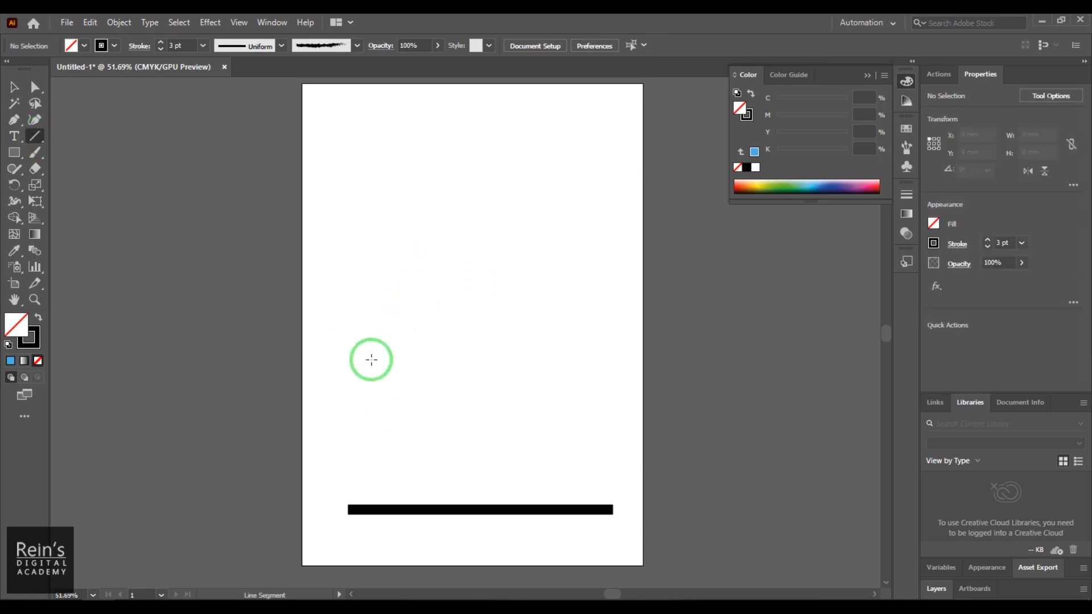
{"action": "mouse_move", "coordinate": [472, 324]}
{"action": "left_mouse_down"}
{"action": "mouse_move", "coordinate": [473, 276]}
{"action": "mouse_move", "coordinate": [566, 185]}
{"action": "mouse_move", "coordinate": [545, 213]}
{"action": "left_mouse_up"}
{"action": "key", "text": "alt"}
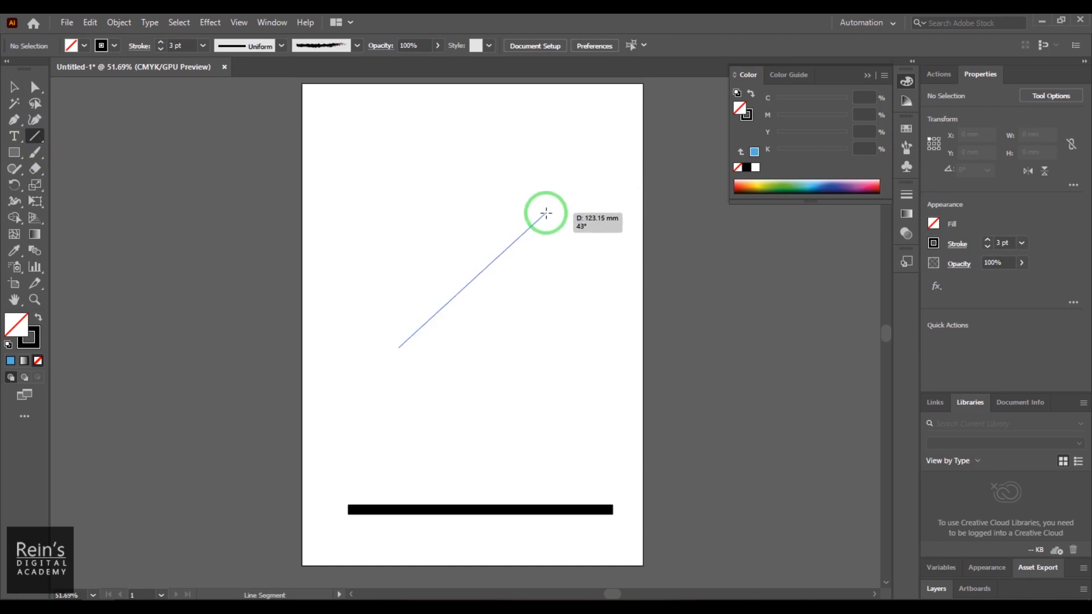
{"action": "mouse_move", "coordinate": [546, 213]}
{"action": "left_mouse_down"}
{"action": "mouse_move", "coordinate": [580, 175]}
{"action": "mouse_move", "coordinate": [552, 193]}
{"action": "mouse_move", "coordinate": [562, 192]}
{"action": "left_mouse_up"}
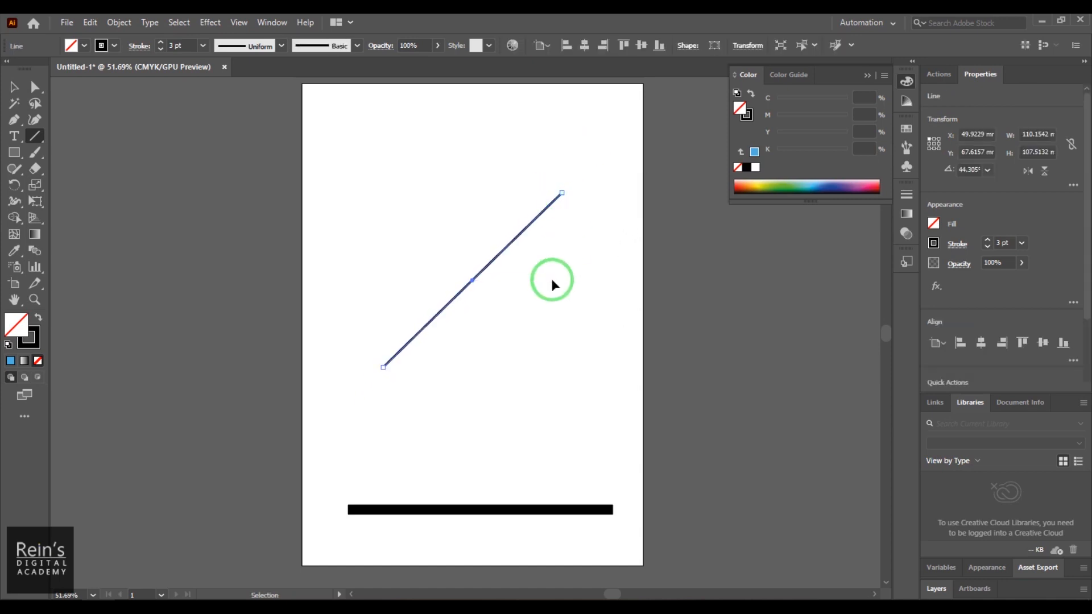
{"action": "key", "text": "Delete"}
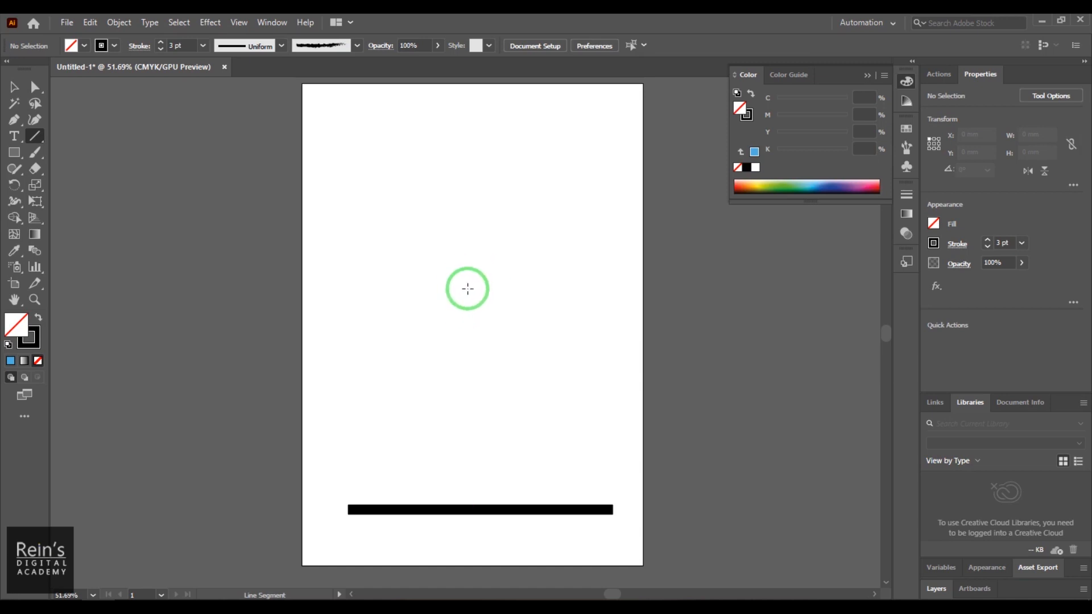
Draw a 45° line about 210 mm long outward from its centre, and delete the thick horizontal line below it
{"action": "left_click_drag", "start_coordinate": [472, 289], "coordinate": [553, 201]}
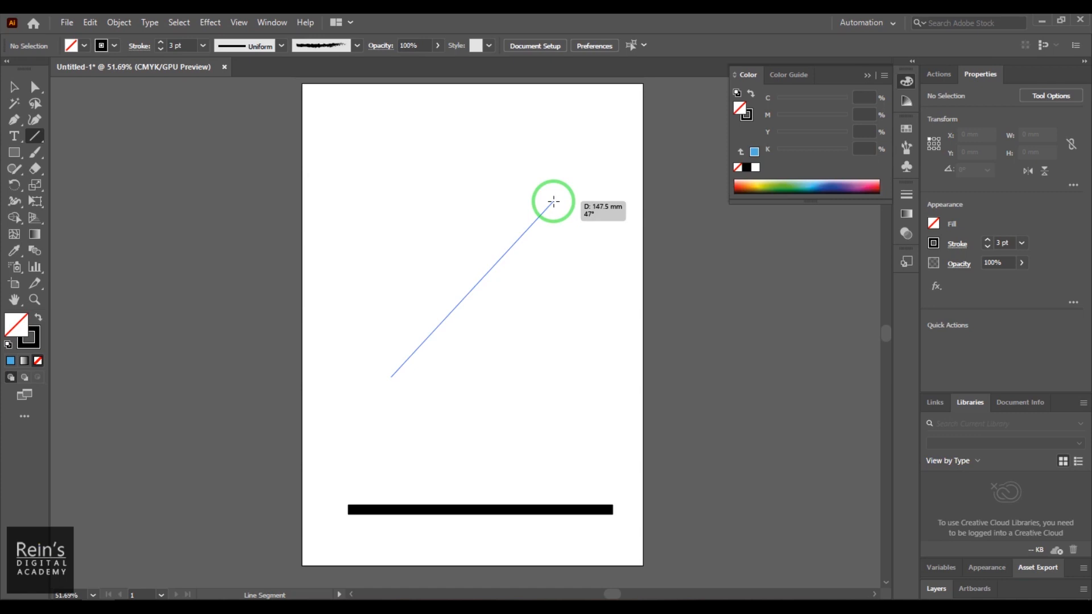
{"action": "mouse_move", "coordinate": [553, 203]}
{"action": "left_mouse_down"}
{"action": "mouse_move", "coordinate": [573, 332]}
{"action": "mouse_move", "coordinate": [585, 170]}
{"action": "mouse_move", "coordinate": [568, 151]}
{"action": "mouse_move", "coordinate": [554, 161]}
{"action": "mouse_move", "coordinate": [571, 151]}
{"action": "left_mouse_up"}
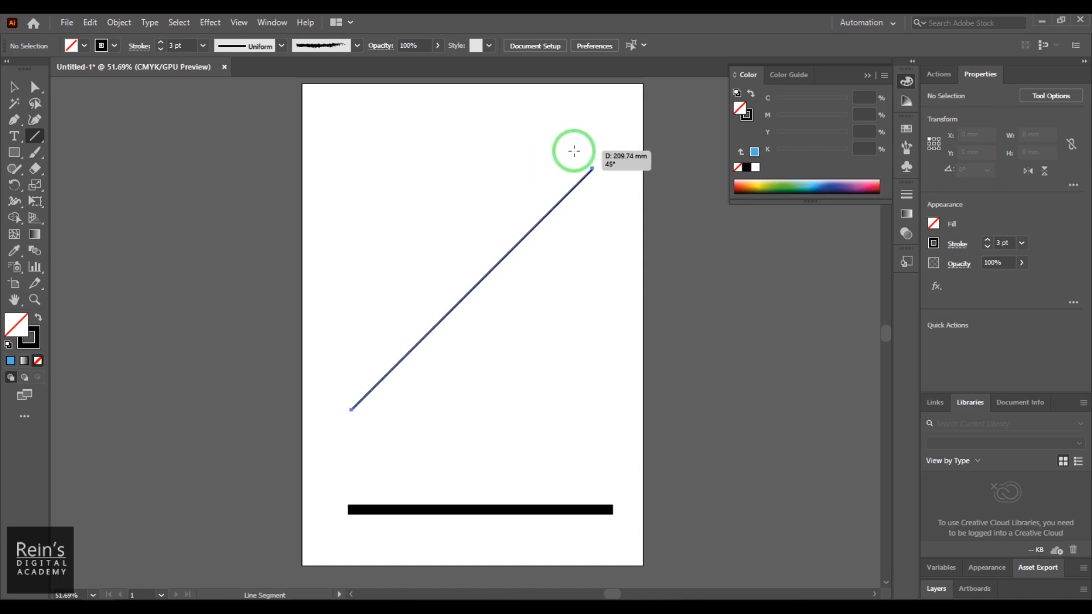
{"action": "left_click", "coordinate": [14, 86]}
{"action": "left_click_drag", "start_coordinate": [407, 459], "coordinate": [486, 531]}
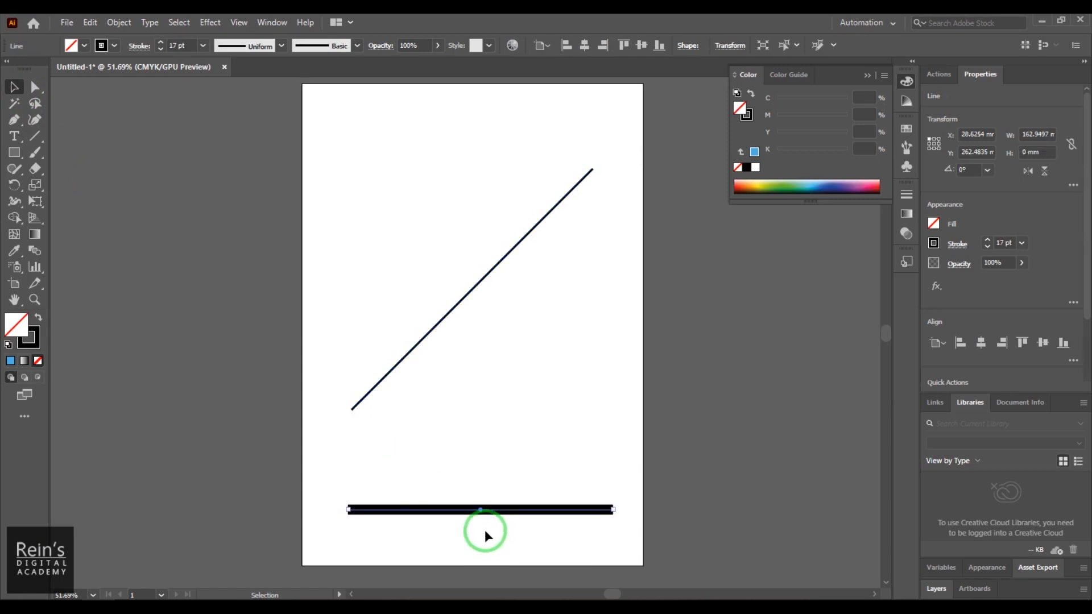
{"action": "key", "text": "Delete"}
Draw a thick horizontal line about 163 mm long, starting from the diagonal line's lower endpoint
{"action": "left_click", "coordinate": [36, 138]}
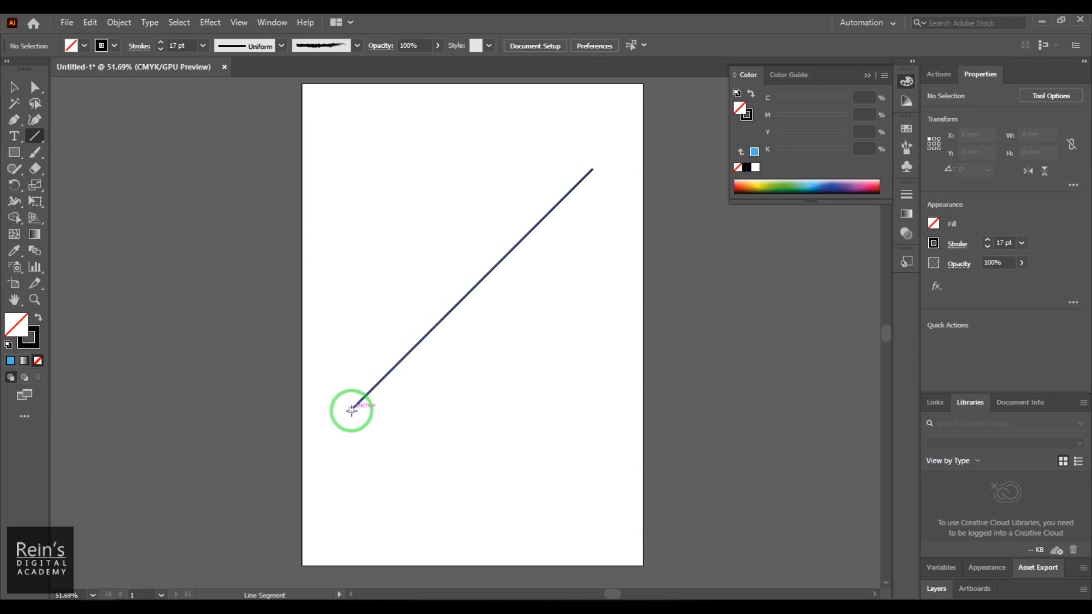
{"action": "left_click_drag", "start_coordinate": [351, 409], "coordinate": [617, 427]}
{"action": "left_click", "coordinate": [18, 88]}
{"action": "left_click", "coordinate": [38, 138]}
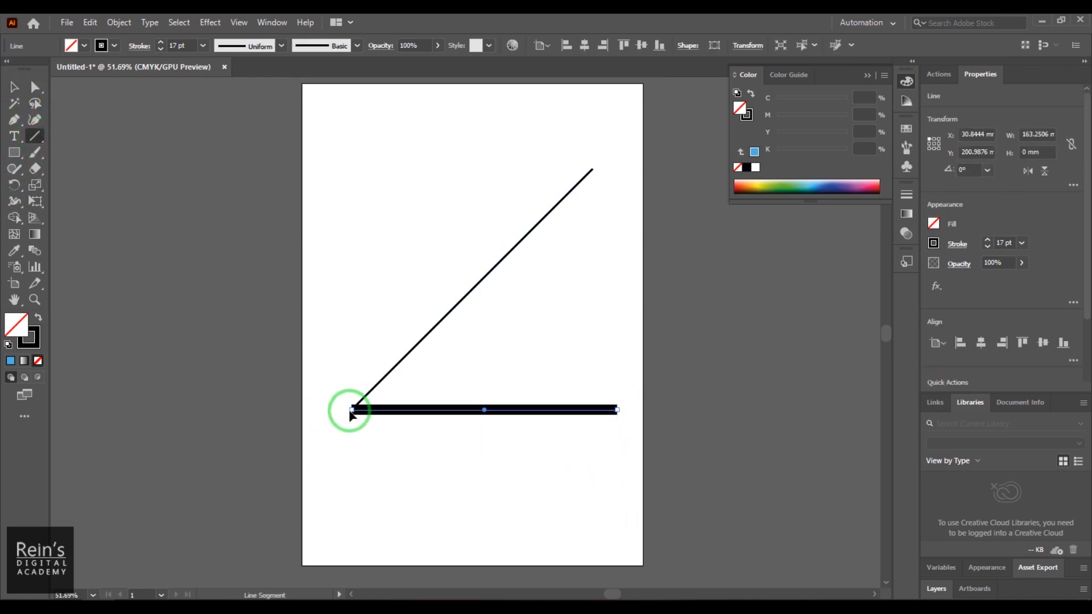
{"action": "left_click", "coordinate": [354, 410]}
{"action": "left_click", "coordinate": [580, 351]}
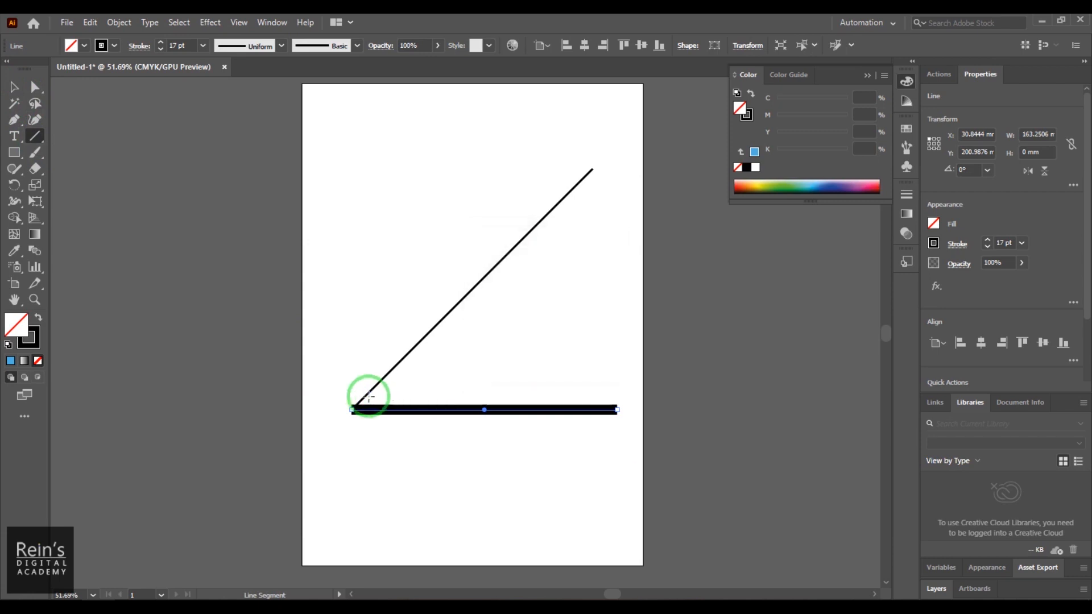
Draw a thick vertical line about 176 mm long upward from the shared corner of the two existing lines
{"action": "left_click", "coordinate": [14, 89]}
{"action": "left_click", "coordinate": [399, 504]}
{"action": "left_click", "coordinate": [35, 136]}
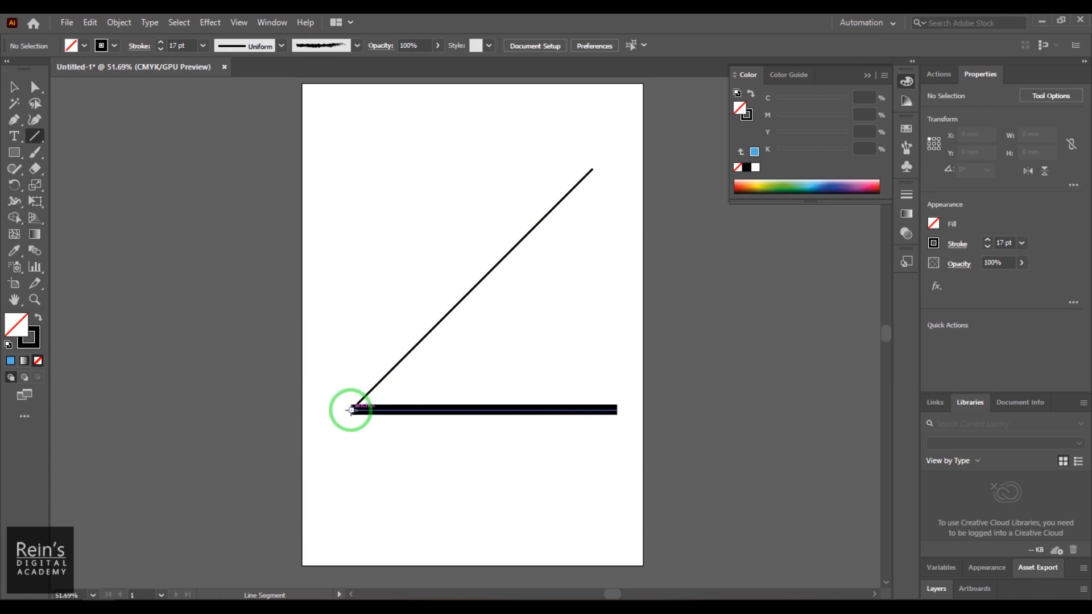
{"action": "left_click_drag", "start_coordinate": [351, 410], "coordinate": [386, 123]}
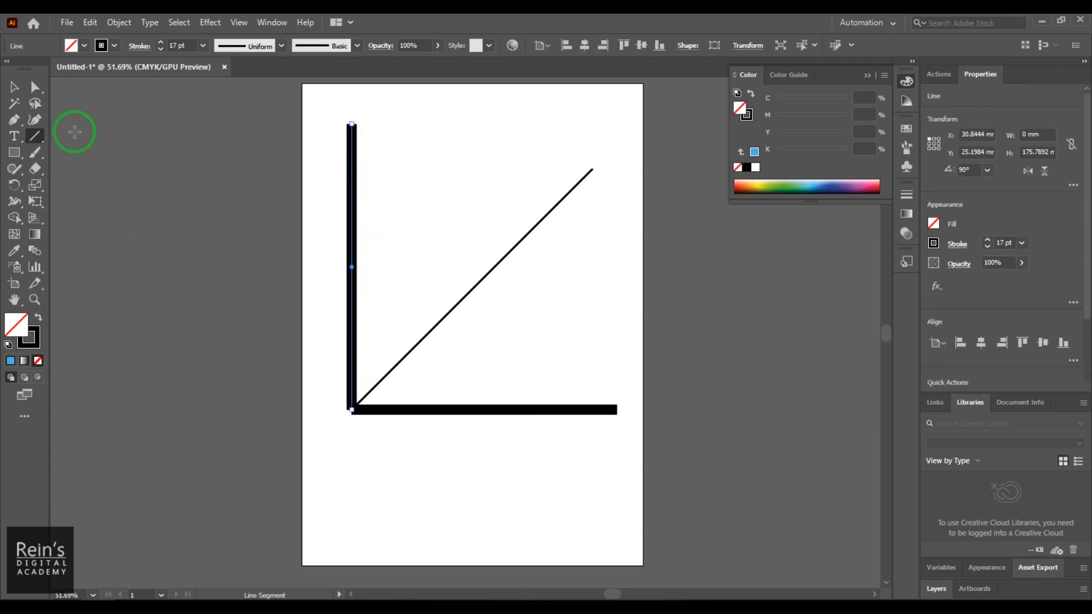
{"action": "left_click", "coordinate": [13, 87]}
{"action": "left_click", "coordinate": [463, 253]}
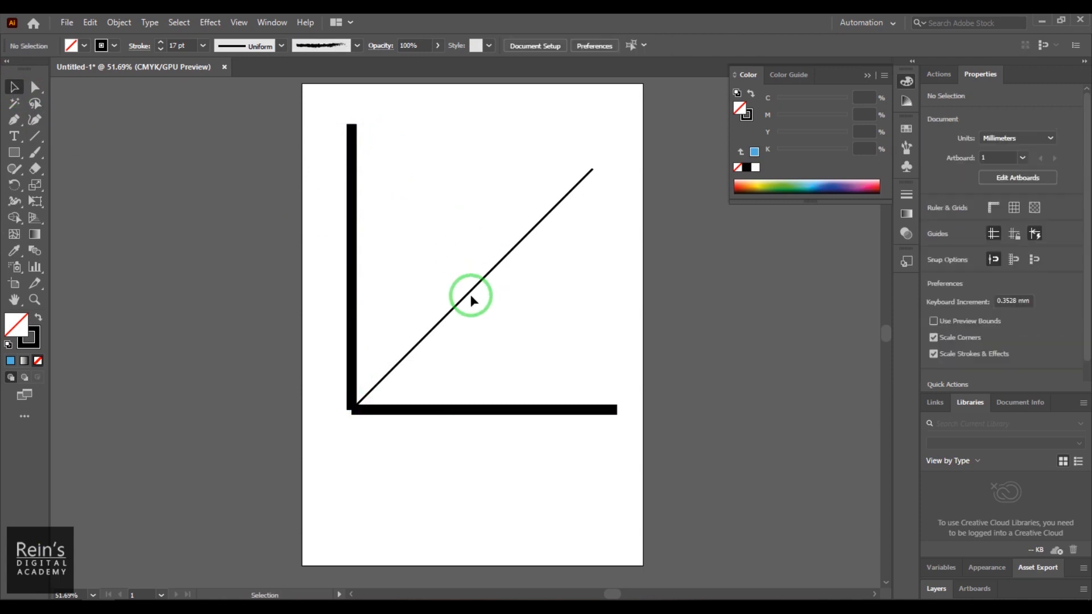
Nudge the thick vertical line down in seven small increments to close the corner with the horizontal line
{"action": "left_click", "coordinate": [351, 382]}
{"action": "key", "text": "Down"}
{"action": "key", "text": "Down"}
{"action": "key", "text": "Down"}
{"action": "key", "text": "Down"}
{"action": "key", "text": "Down"}
{"action": "key", "text": "Down"}
{"action": "key", "text": "Down"}
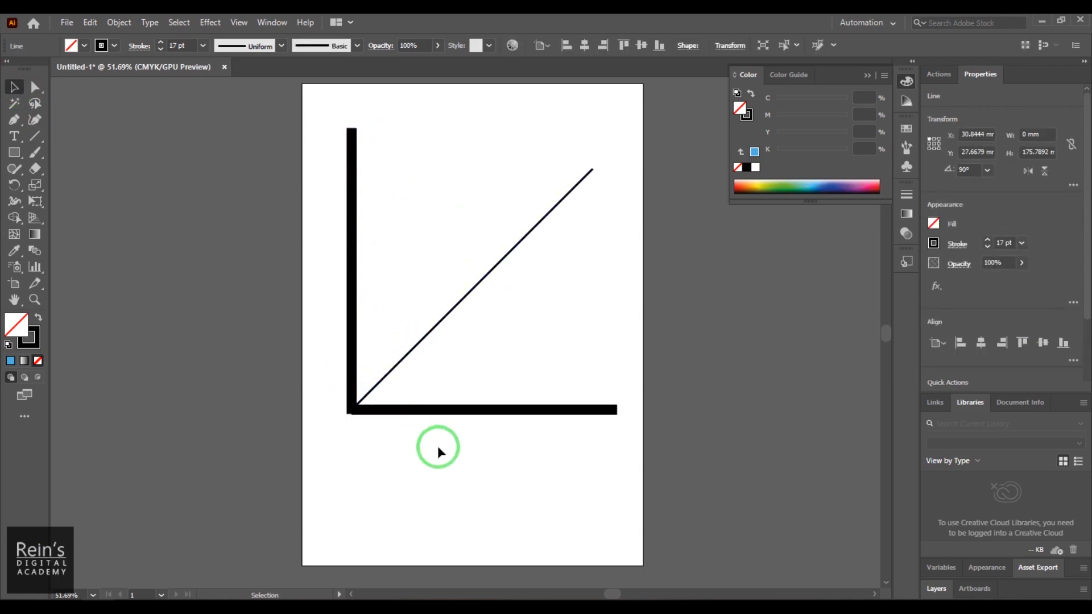
{"action": "left_click", "coordinate": [438, 445]}
Select the vertical, diagonal and horizontal lines together and delete them
{"action": "left_click_drag", "start_coordinate": [602, 318], "coordinate": [601, 319]}
{"action": "left_click_drag", "start_coordinate": [312, 175], "coordinate": [526, 479]}
{"action": "left_click", "coordinate": [517, 518]}
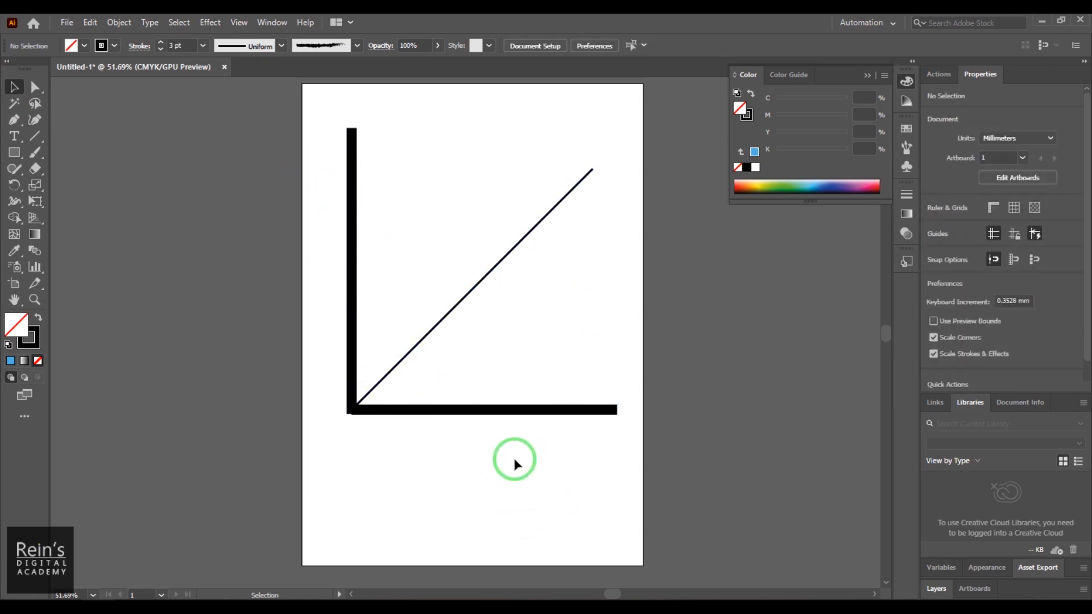
{"action": "left_click_drag", "start_coordinate": [328, 129], "coordinate": [547, 467]}
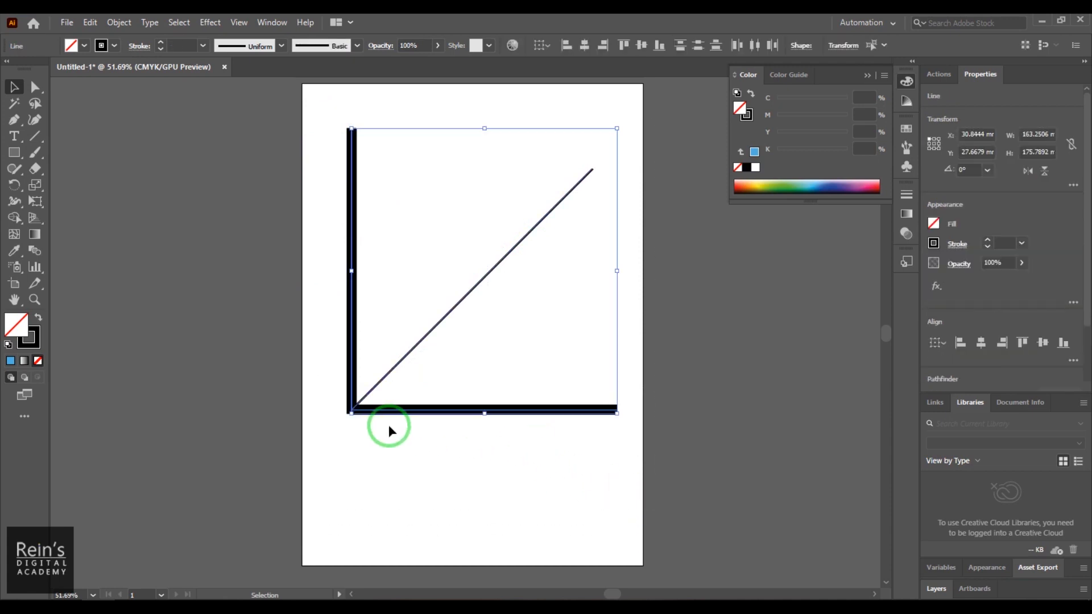
{"action": "left_click", "coordinate": [404, 462]}
{"action": "left_click", "coordinate": [489, 273]}
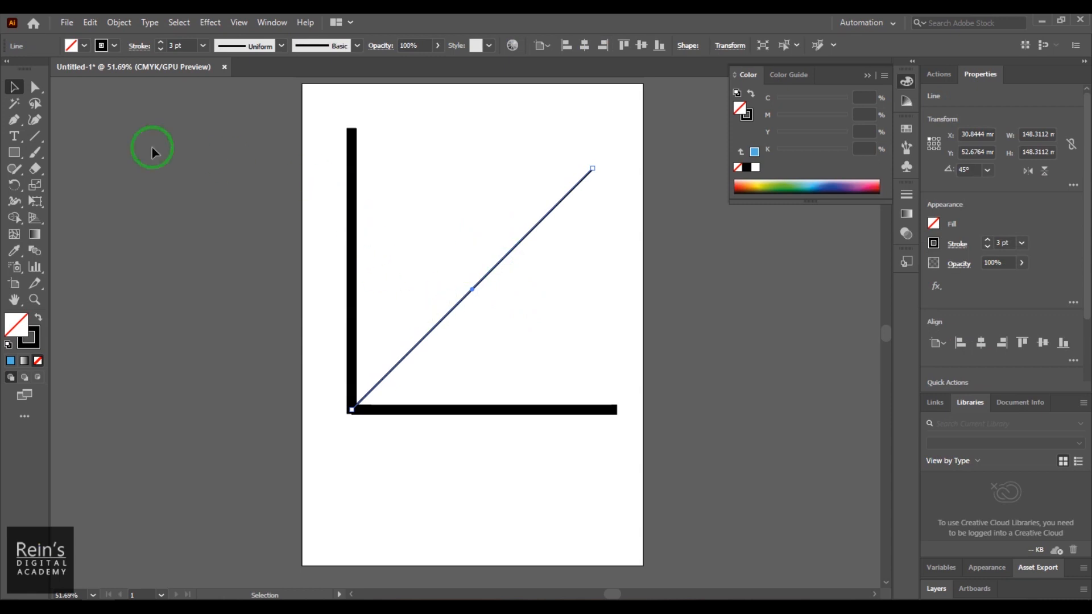
{"action": "left_click_drag", "start_coordinate": [336, 112], "coordinate": [631, 452]}
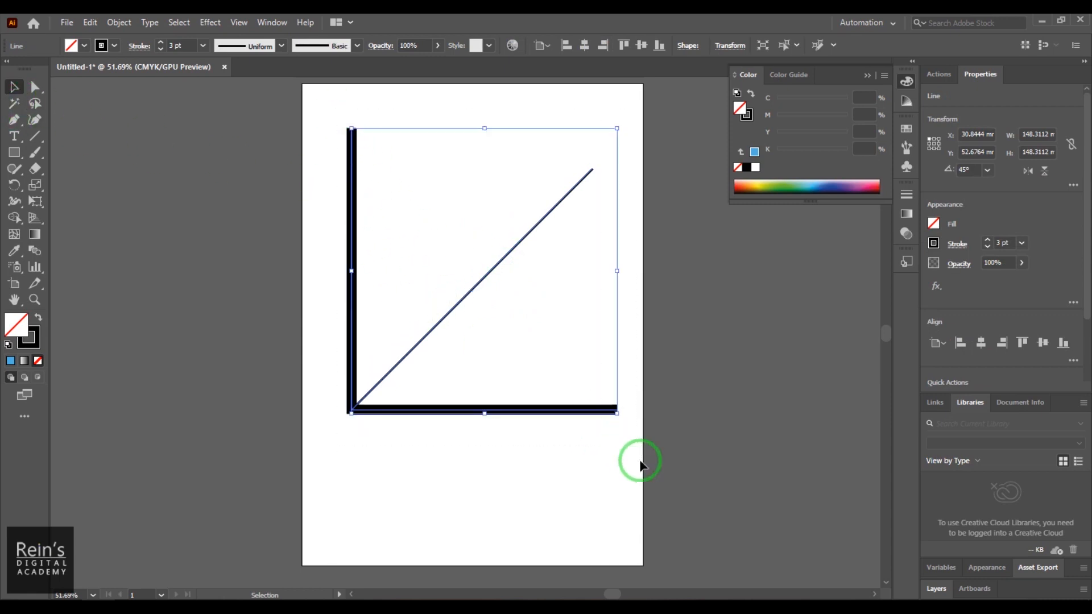
{"action": "key", "text": "Delete"}
Try drawing a large diagonal arc with the Arc tool while varying its curvature, and undo it
{"action": "left_click_drag", "start_coordinate": [36, 137], "coordinate": [115, 153]}
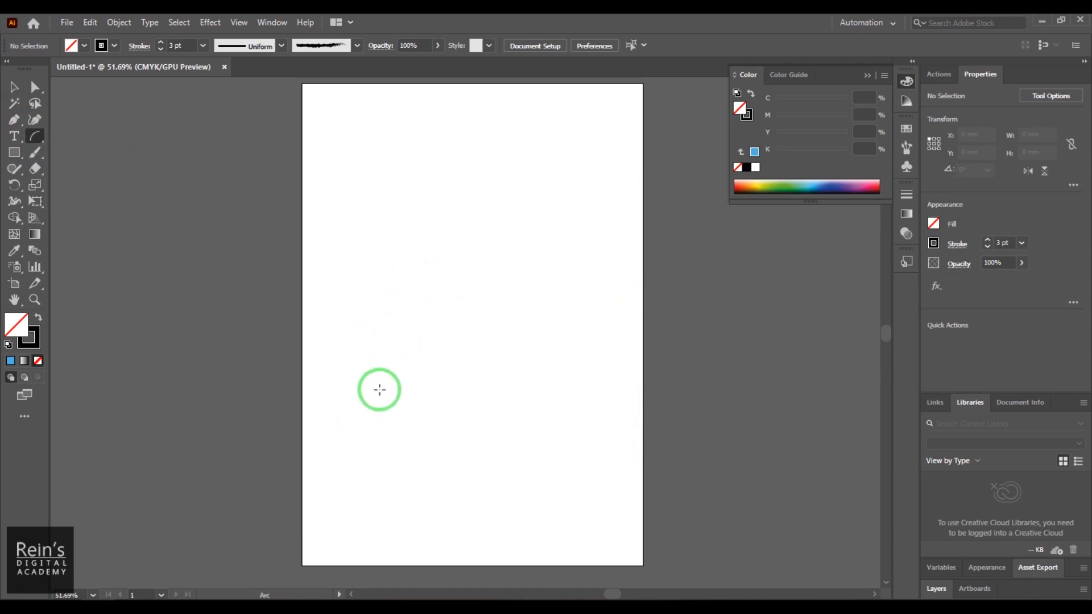
{"action": "left_click_drag", "start_coordinate": [373, 383], "coordinate": [599, 185]}
{"action": "key", "text": "Up"}
{"action": "key", "text": "Up"}
{"action": "key", "text": "Up"}
{"action": "key", "text": "Up"}
{"action": "key", "text": "Up"}
{"action": "key", "text": "Up"}
{"action": "key", "text": "Up"}
{"action": "key", "text": "Up"}
{"action": "key", "text": "Down"}
{"action": "key", "text": "Down"}
{"action": "key", "text": "Down"}
{"action": "key", "text": "Down"}
{"action": "key", "text": "Down"}
{"action": "key", "text": "Down"}
{"action": "key", "text": "Down"}
{"action": "key", "text": "Down"}
{"action": "key", "text": "Down"}
{"action": "key", "text": "Down"}
{"action": "key", "text": "Down"}
{"action": "key", "text": "Down"}
{"action": "key", "text": "Up"}
{"action": "key", "text": "Up"}
{"action": "key", "text": "Up"}
{"action": "key", "text": "Up"}
{"action": "key", "text": "Up"}
{"action": "key", "text": "Up"}
{"action": "key", "text": "Up"}
{"action": "key", "text": "Up"}
{"action": "key", "text": "Down"}
{"action": "key", "text": "Down"}
{"action": "key", "text": "Down"}
{"action": "key", "text": "Down"}
{"action": "key", "text": "Down"}
{"action": "key", "text": "Down"}
{"action": "key", "text": "Up"}
{"action": "key", "text": "Up"}
{"action": "key", "text": "Up"}
{"action": "key", "text": "Up"}
{"action": "key", "text": "alt"}
{"action": "key", "text": "alt"}
{"action": "key", "text": "alt"}
{"action": "key", "text": "ctrl+z"}
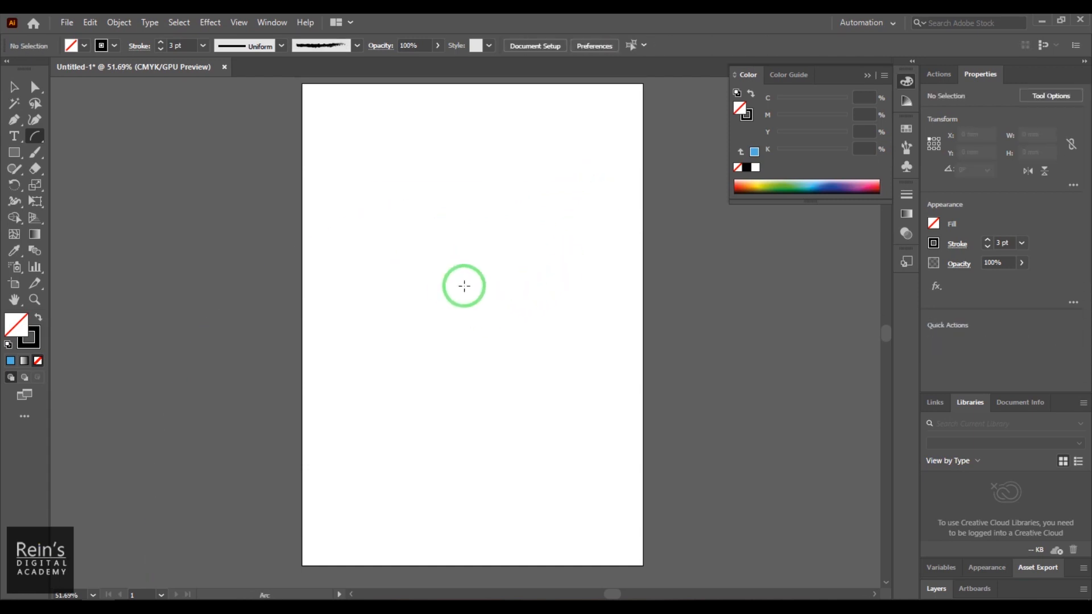
Draw an arc outward from its centre, about 58 mm wide and 53 mm high, and select it
{"action": "left_click_drag", "start_coordinate": [462, 294], "coordinate": [522, 239]}
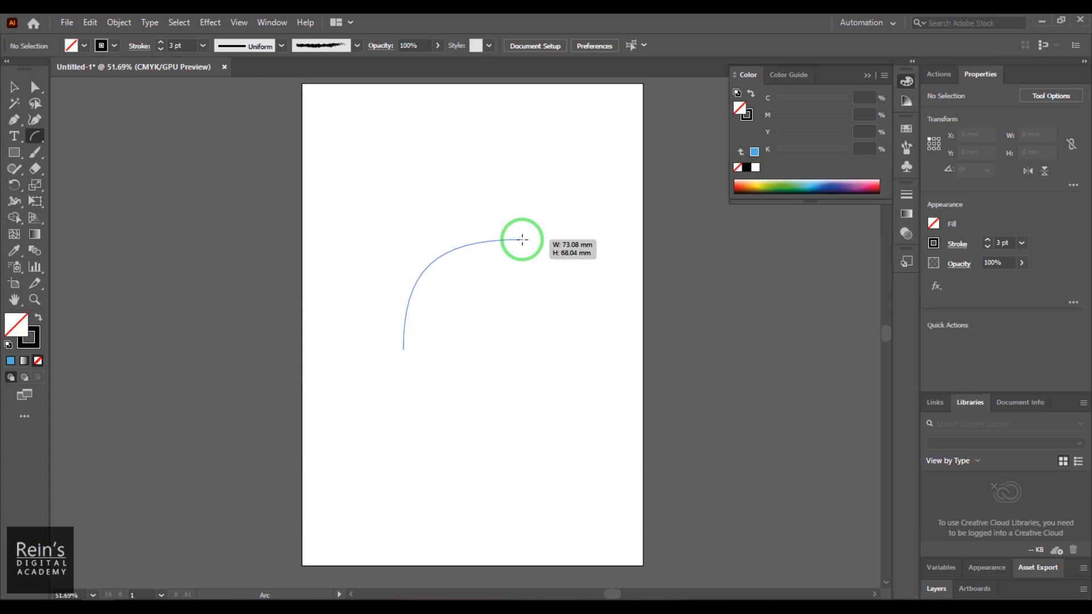
{"action": "mouse_move", "coordinate": [522, 239]}
{"action": "left_mouse_down"}
{"action": "mouse_move", "coordinate": [566, 214]}
{"action": "mouse_move", "coordinate": [564, 229]}
{"action": "mouse_move", "coordinate": [575, 181]}
{"action": "mouse_move", "coordinate": [545, 224]}
{"action": "mouse_move", "coordinate": [551, 193]}
{"action": "mouse_move", "coordinate": [509, 209]}
{"action": "mouse_move", "coordinate": [445, 313]}
{"action": "mouse_move", "coordinate": [531, 199]}
{"action": "mouse_move", "coordinate": [500, 239]}
{"action": "left_mouse_up"}
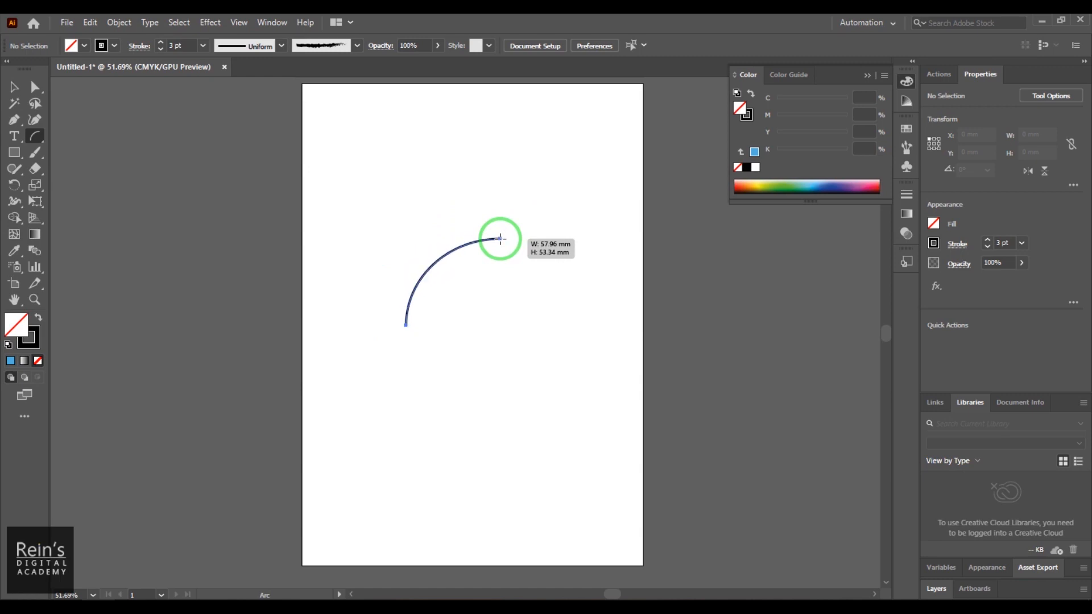
{"action": "left_click_drag", "start_coordinate": [500, 239], "coordinate": [501, 239]}
{"action": "left_click", "coordinate": [15, 87]}
{"action": "left_click", "coordinate": [513, 295]}
{"action": "left_click_drag", "start_coordinate": [380, 216], "coordinate": [540, 382]}
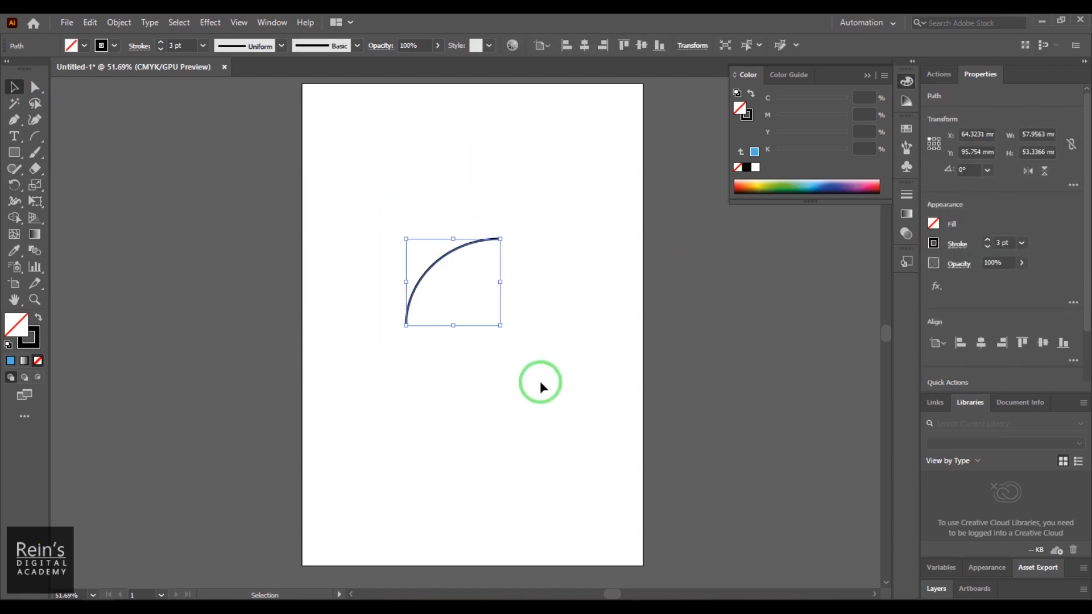
Replace the arc with a many-turn spiral about 136 mm wide and 139 mm high, drawn outward from the middle of the artboard
{"action": "key", "text": "Delete"}
{"action": "left_click_drag", "start_coordinate": [39, 138], "coordinate": [104, 169]}
{"action": "left_click", "coordinate": [104, 168]}
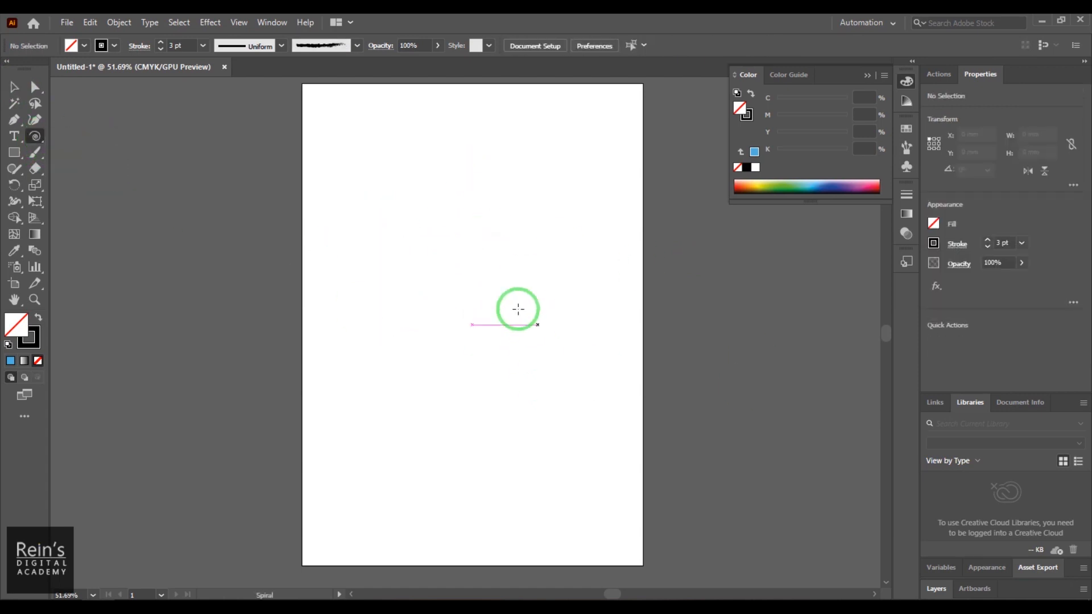
{"action": "left_click_drag", "start_coordinate": [468, 320], "coordinate": [540, 383]}
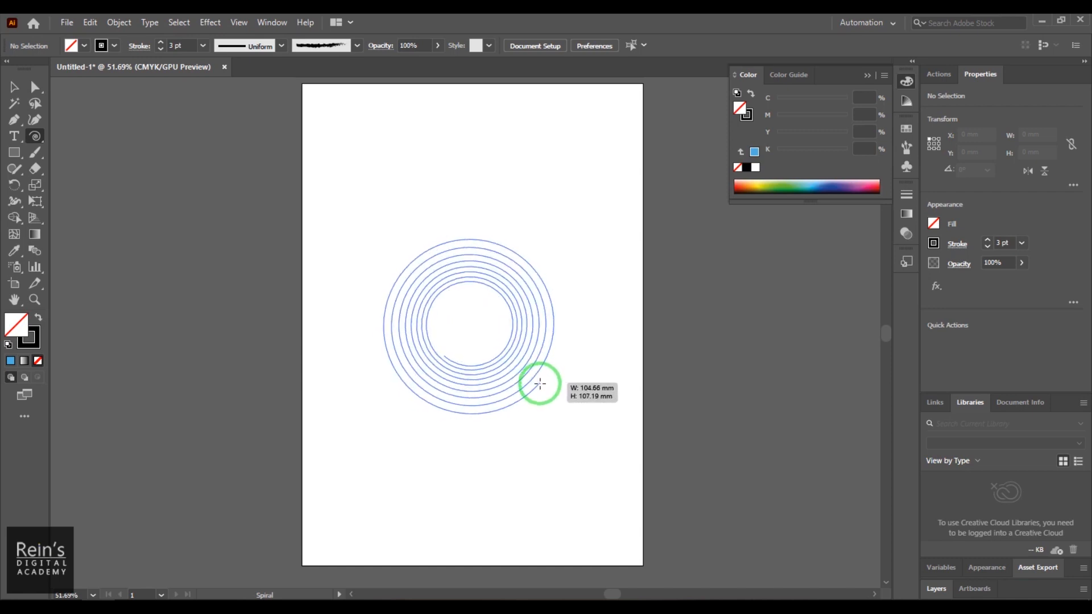
{"action": "left_click_drag", "start_coordinate": [540, 384], "coordinate": [539, 384]}
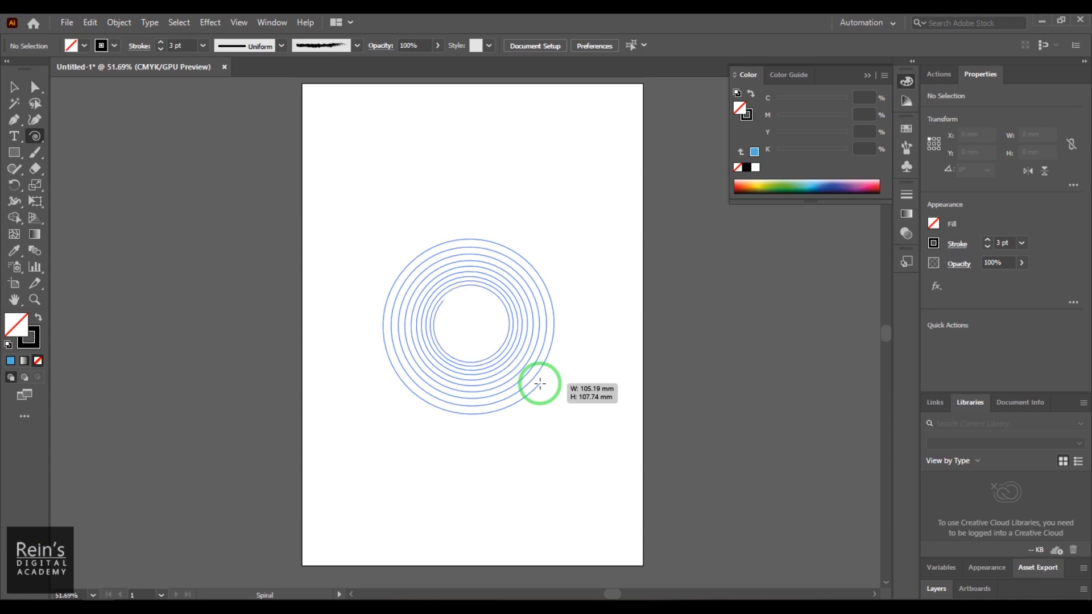
{"action": "key", "text": "Up"}
{"action": "key", "text": "Up"}
{"action": "left_click_drag", "start_coordinate": [540, 383], "coordinate": [553, 407]}
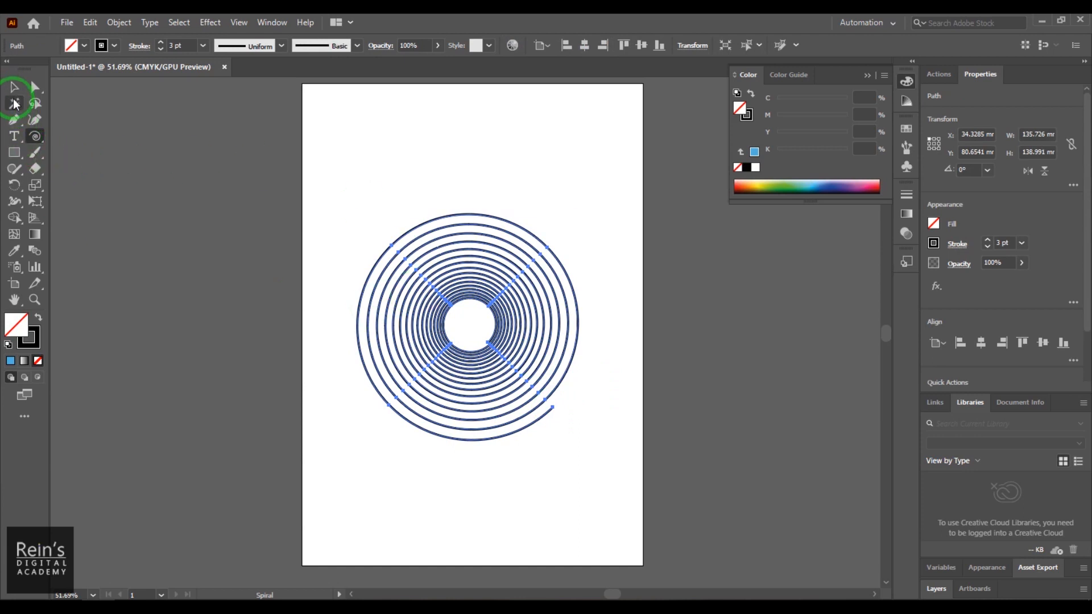
Select the spiral and delete it
{"action": "left_click", "coordinate": [14, 86]}
{"action": "left_click", "coordinate": [355, 152]}
{"action": "left_click", "coordinate": [560, 409]}
{"action": "key", "text": "Delete"}
Draw a square rectangular grid about 174 mm on each side with six rows and seven columns
{"action": "left_click_drag", "start_coordinate": [31, 139], "coordinate": [114, 185]}
{"action": "mouse_move", "coordinate": [339, 138]}
{"action": "left_mouse_down"}
{"action": "mouse_move", "coordinate": [504, 301]}
{"action": "mouse_move", "coordinate": [614, 349]}
{"action": "mouse_move", "coordinate": [619, 410]}
{"action": "mouse_move", "coordinate": [580, 459]}
{"action": "mouse_move", "coordinate": [546, 411]}
{"action": "mouse_move", "coordinate": [617, 455]}
{"action": "mouse_move", "coordinate": [612, 435]}
{"action": "left_mouse_up"}
{"action": "key", "text": "Down"}
{"action": "key", "text": "Down"}
{"action": "key", "text": "Down"}
{"action": "key", "text": "Up"}
{"action": "key", "text": "Up"}
{"action": "key", "text": "Up"}
{"action": "key", "text": "Left"}
{"action": "key", "text": "Left"}
{"action": "key", "text": "Left"}
{"action": "key", "text": "Left"}
{"action": "key", "text": "Right"}
{"action": "key", "text": "Right"}
{"action": "key", "text": "Right"}
{"action": "key", "text": "Right"}
{"action": "key", "text": "Right"}
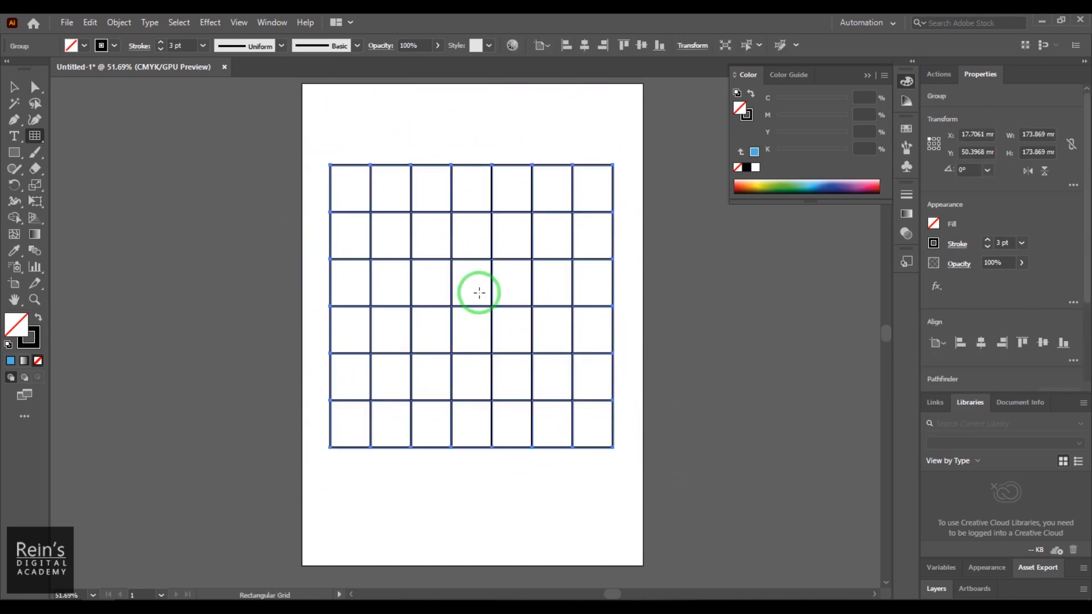
Select the whole rectangular grid and delete it
{"action": "left_click", "coordinate": [14, 86]}
{"action": "left_click_drag", "start_coordinate": [305, 133], "coordinate": [626, 499]}
{"action": "key", "text": "Delete"}
Draw a circular polar grid about 193 mm in diameter with six concentric circles and twelve radial sectors
{"action": "left_click", "coordinate": [38, 139]}
{"action": "left_click_drag", "start_coordinate": [40, 139], "coordinate": [140, 201]}
{"action": "left_click_drag", "start_coordinate": [390, 176], "coordinate": [635, 455]}
{"action": "key", "text": "Up"}
{"action": "key", "text": "Up"}
{"action": "key", "text": "Up"}
{"action": "key", "text": "Down"}
{"action": "key", "text": "Down"}
{"action": "key", "text": "Down"}
{"action": "key", "text": "Down"}
{"action": "key", "text": "Up"}
{"action": "key", "text": "Up"}
{"action": "key", "text": "Up"}
{"action": "key", "text": "Down"}
{"action": "key", "text": "Down"}
{"action": "key", "text": "Down"}
{"action": "key", "text": "Down"}
{"action": "key", "text": "Down"}
{"action": "key", "text": "Up"}
{"action": "key", "text": "Up"}
{"action": "key", "text": "Up"}
{"action": "key", "text": "Up"}
{"action": "key", "text": "Left"}
{"action": "key", "text": "Left"}
{"action": "key", "text": "Right"}
{"action": "key", "text": "Right"}
{"action": "key", "text": "Right"}
{"action": "key", "text": "Right"}
{"action": "key", "text": "Right"}
{"action": "key", "text": "Right"}
{"action": "key", "text": "Right"}
{"action": "key", "text": "Right"}
{"action": "key", "text": "Right"}
{"action": "key", "text": "Right"}
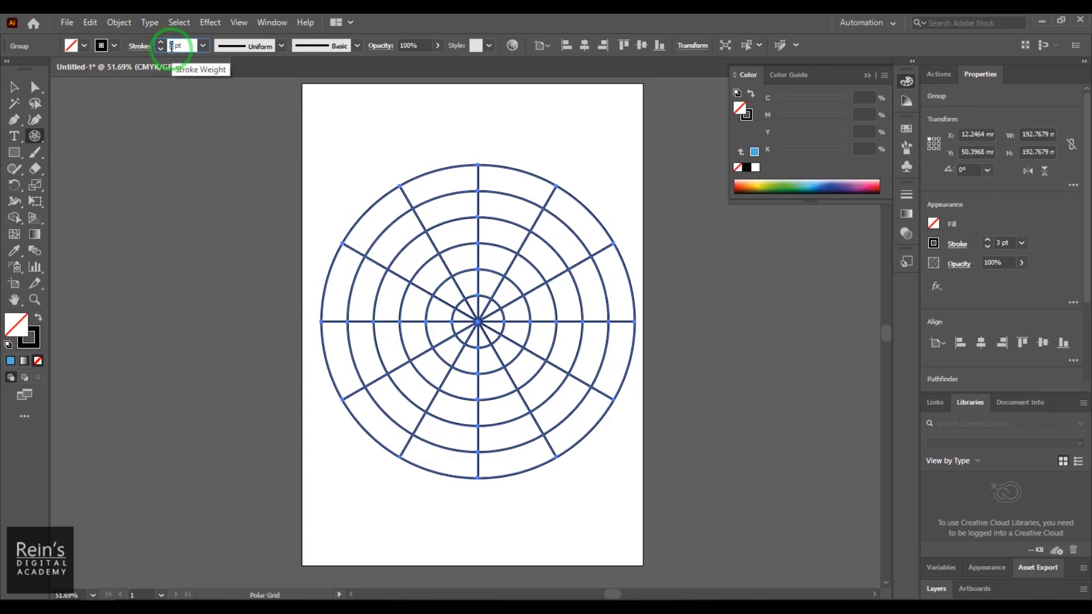
Set the polar grid's stroke weight to 7 pt and its stroke colour to pink
{"action": "scroll", "coordinate": [172, 46], "scroll_direction": "up", "scroll_amount": 6}
{"action": "scroll", "coordinate": [172, 46], "scroll_direction": "down", "scroll_amount": 1}
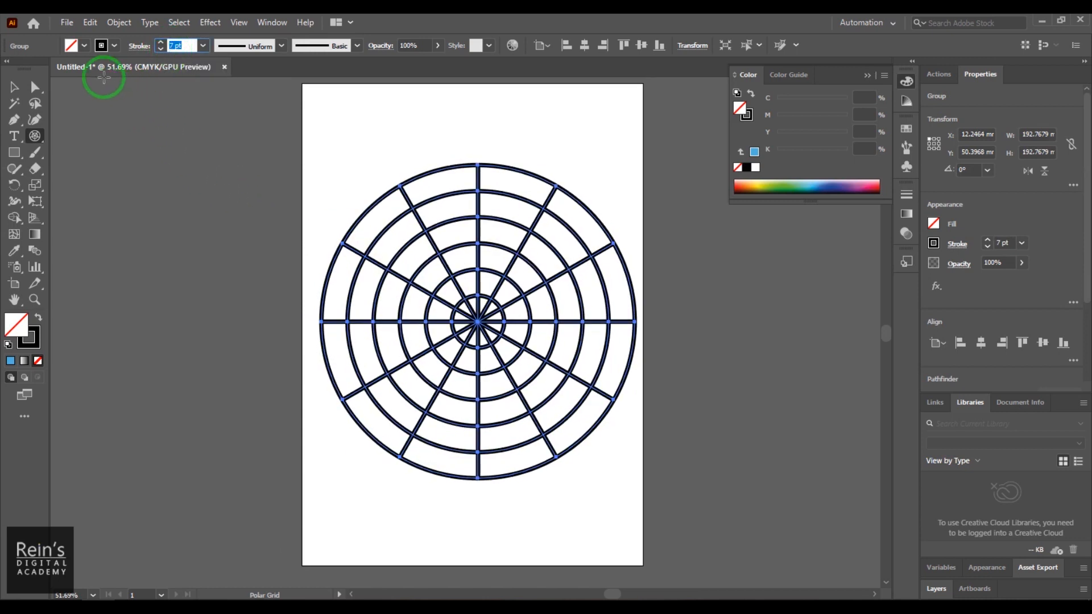
{"action": "left_click", "coordinate": [102, 47]}
{"action": "left_click", "coordinate": [94, 71]}
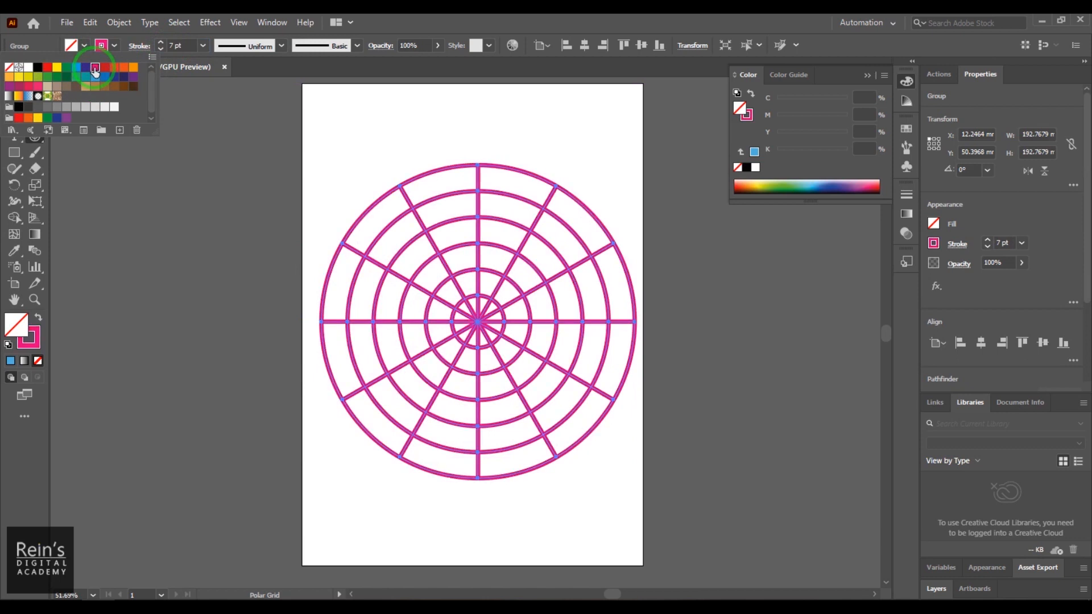
{"action": "left_click", "coordinate": [359, 19]}
Make the polar grid's stroke a dashed line and set its weight to 3 pt
{"action": "left_click", "coordinate": [139, 45]}
{"action": "left_click", "coordinate": [91, 233]}
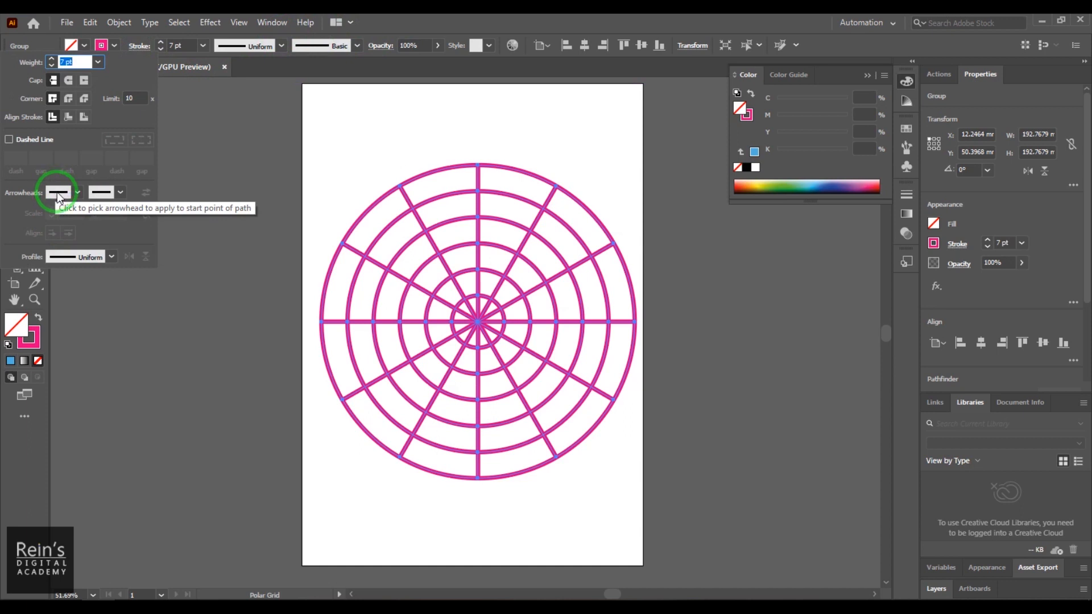
{"action": "left_click", "coordinate": [36, 140]}
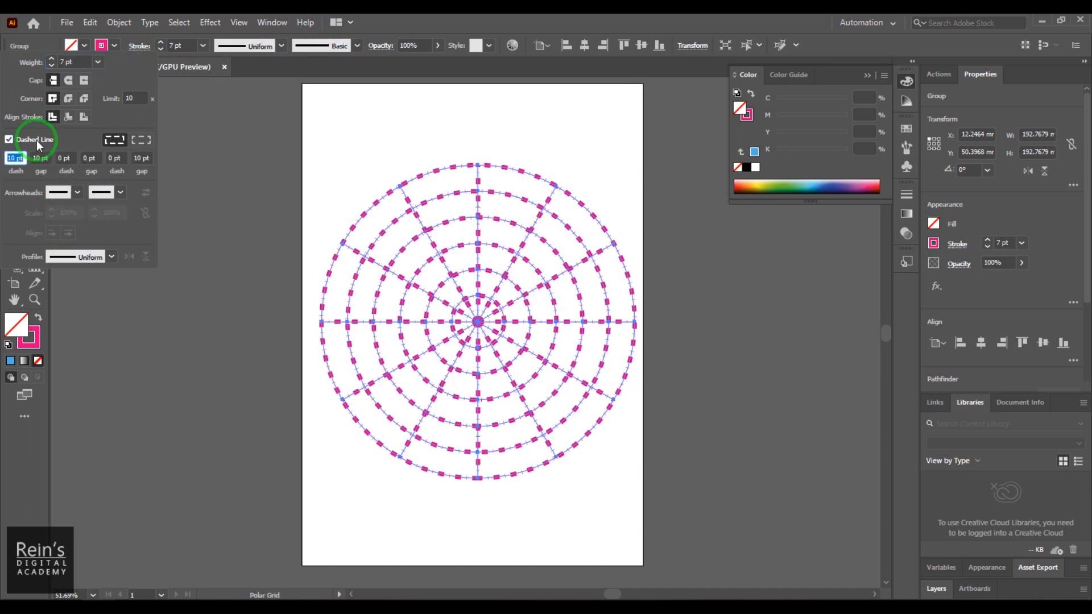
{"action": "left_click", "coordinate": [166, 48]}
{"action": "left_click", "coordinate": [166, 50]}
{"action": "left_click", "coordinate": [166, 50]}
{"action": "left_click", "coordinate": [165, 50]}
{"action": "left_click", "coordinate": [166, 50]}
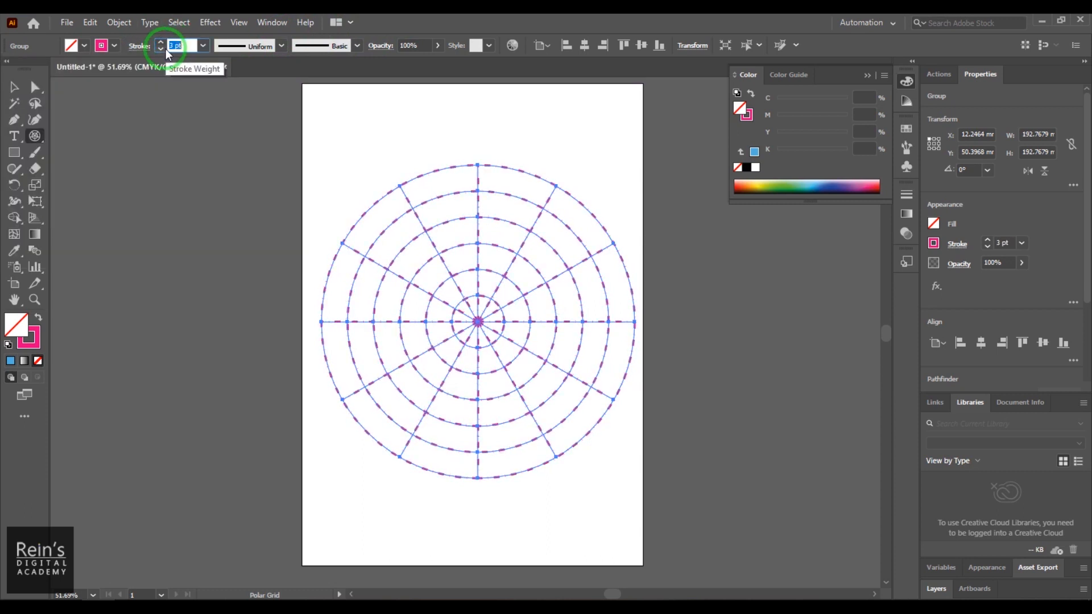
Deselect the dashed polar grid to preview it, and delete the whole grid
{"action": "left_click", "coordinate": [14, 86]}
{"action": "left_click", "coordinate": [472, 129]}
{"action": "left_click", "coordinate": [504, 497]}
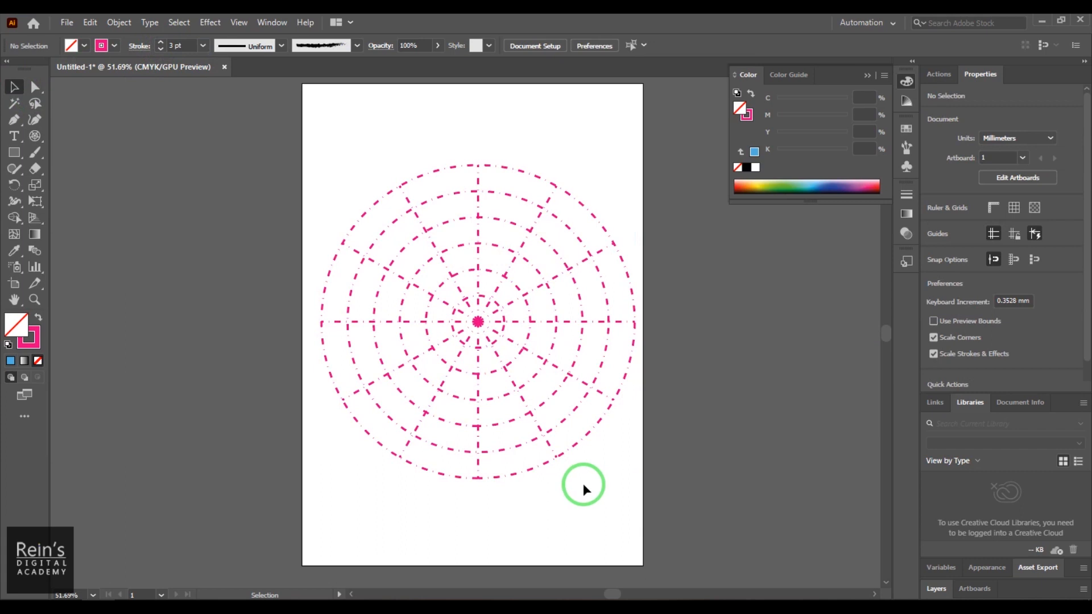
{"action": "left_click_drag", "start_coordinate": [169, 125], "coordinate": [737, 491]}
{"action": "key", "text": "Delete"}
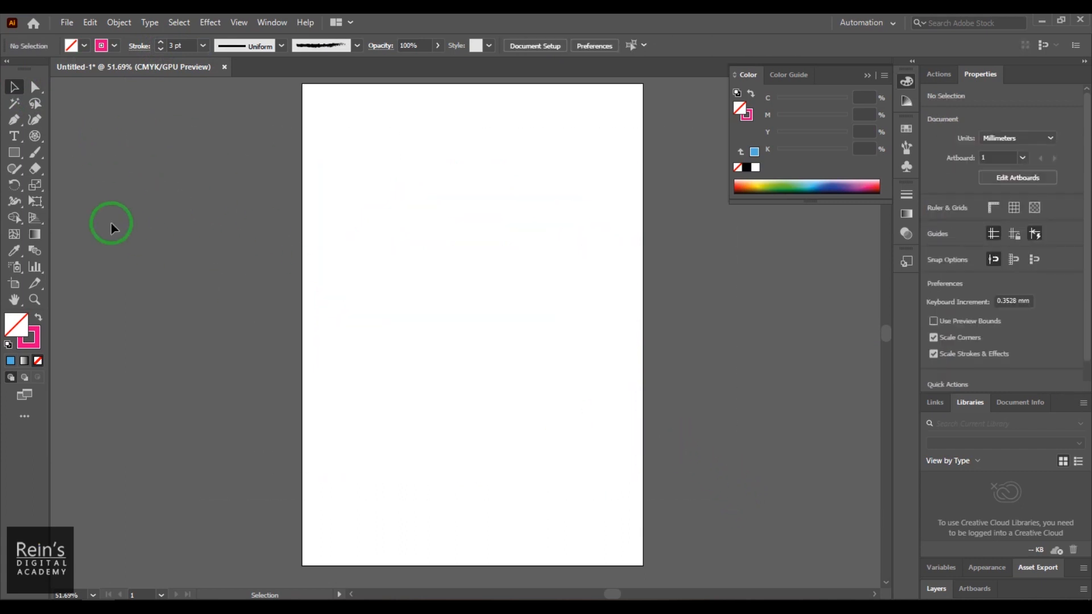
Draw a 45° diagonal line spanning about 128.5 mm in width and height, and set its stroke weight to 19 pt
{"action": "left_click_drag", "start_coordinate": [38, 135], "coordinate": [91, 137]}
{"action": "left_click_drag", "start_coordinate": [353, 392], "coordinate": [561, 183]}
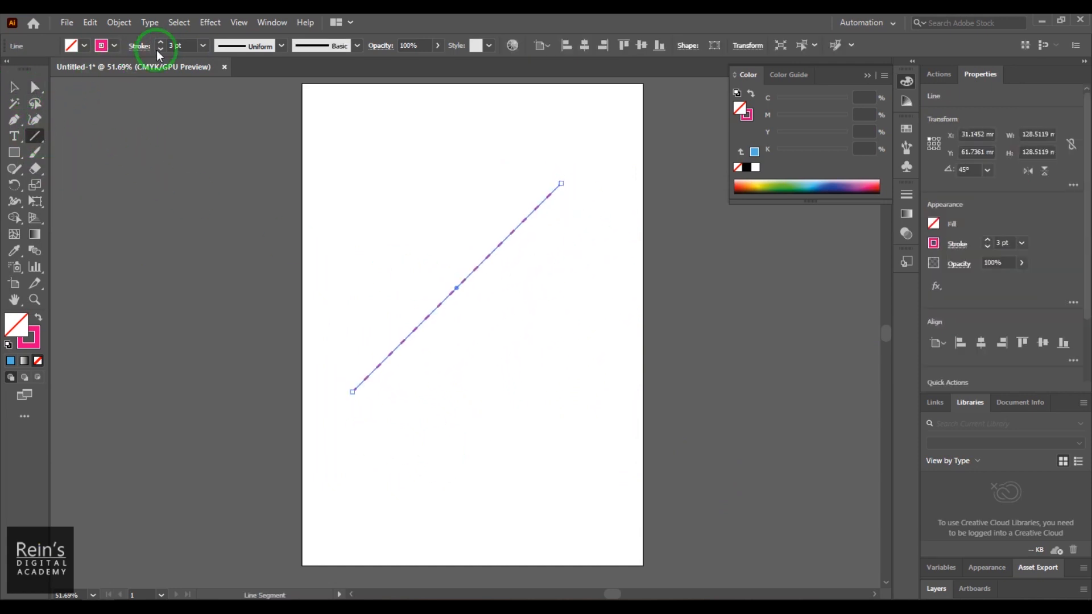
{"action": "left_click", "coordinate": [172, 44]}
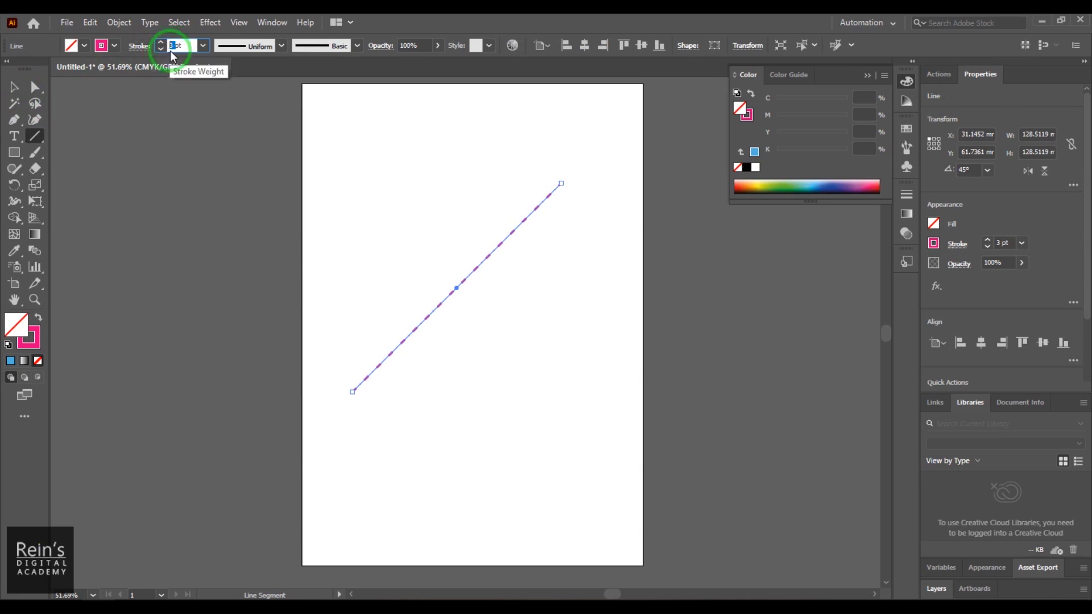
{"action": "scroll", "coordinate": [170, 51], "scroll_direction": "up", "scroll_amount": 3}
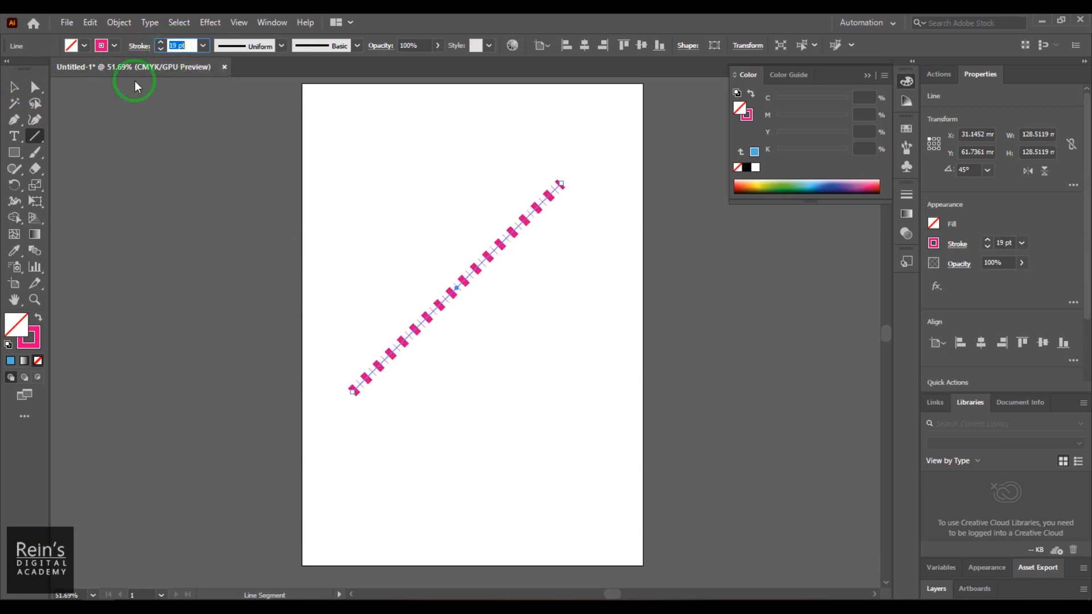
{"action": "left_click", "coordinate": [16, 88]}
Add the solid Arrow 1 arrowhead to the start of the dashed line and the feathered Arrow 30 to its end
{"action": "left_click", "coordinate": [138, 46]}
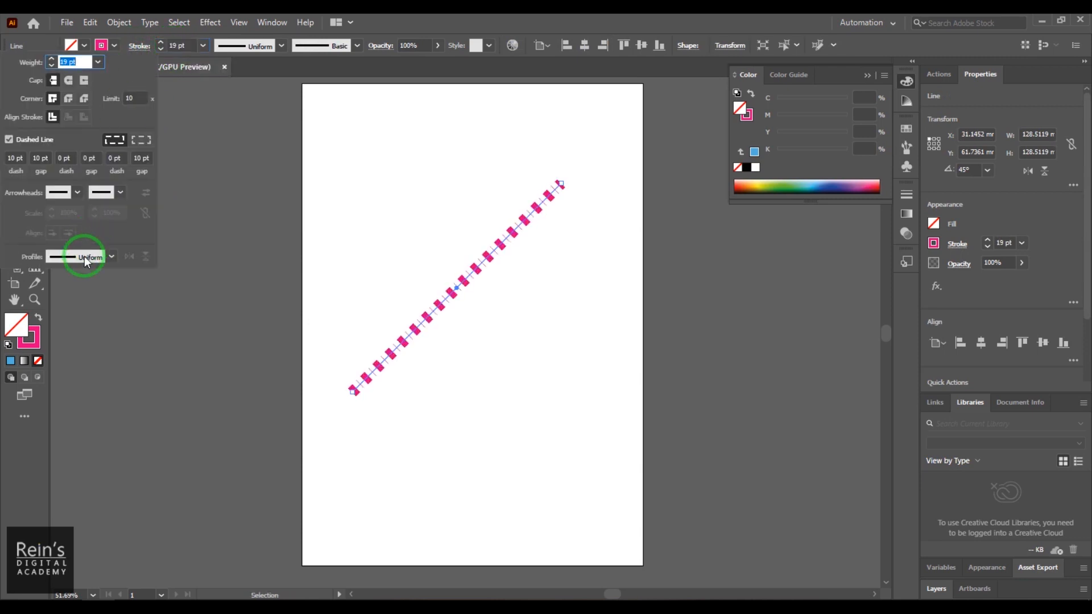
{"action": "left_click", "coordinate": [49, 196]}
{"action": "left_click", "coordinate": [22, 239]}
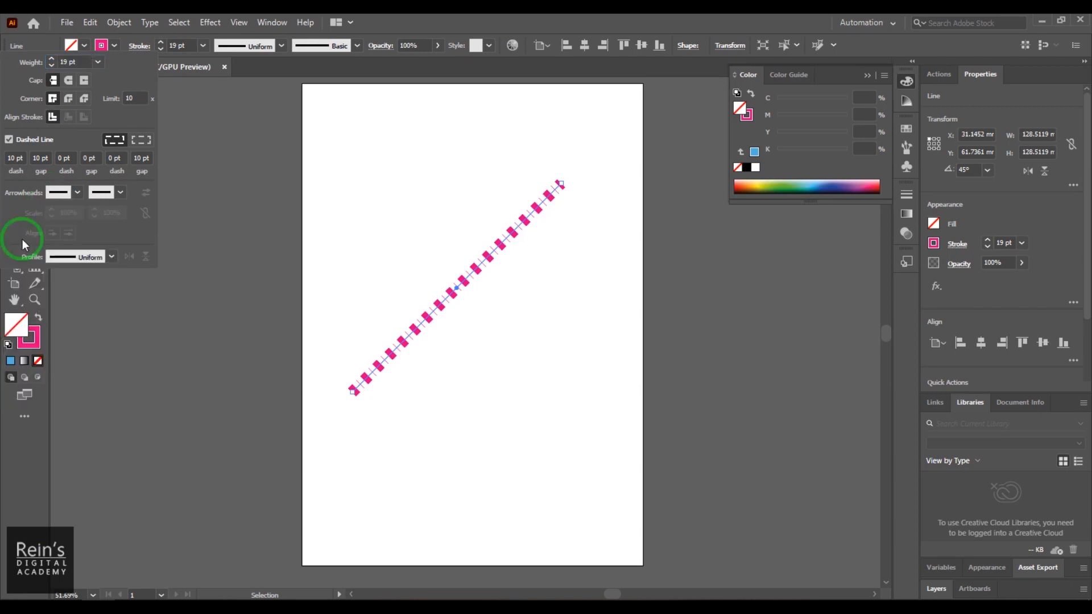
{"action": "left_click", "coordinate": [116, 193]}
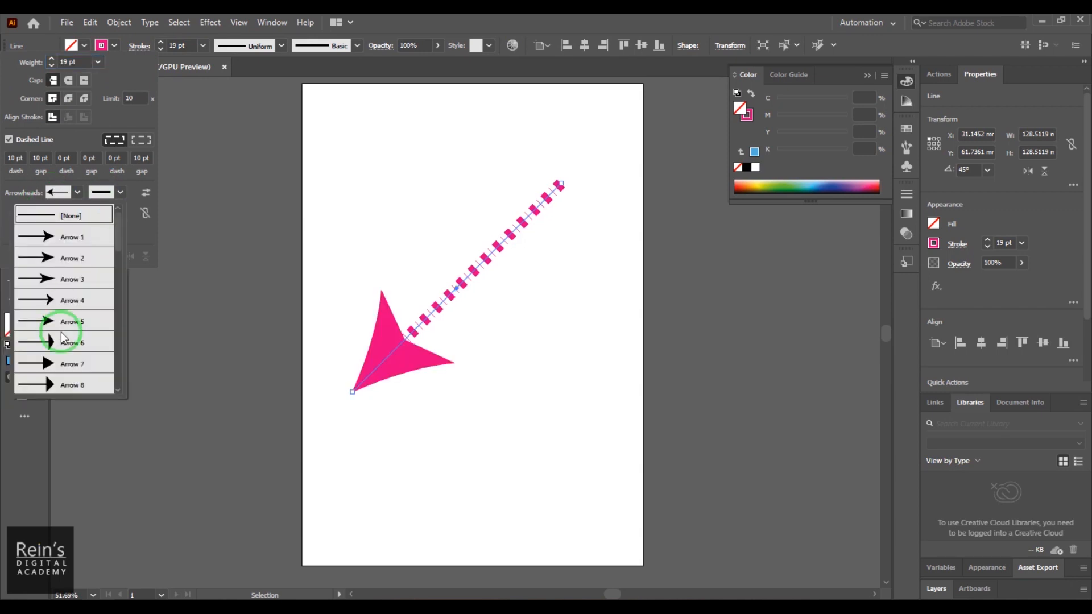
{"action": "scroll", "coordinate": [62, 336], "scroll_direction": "down", "scroll_amount": 5}
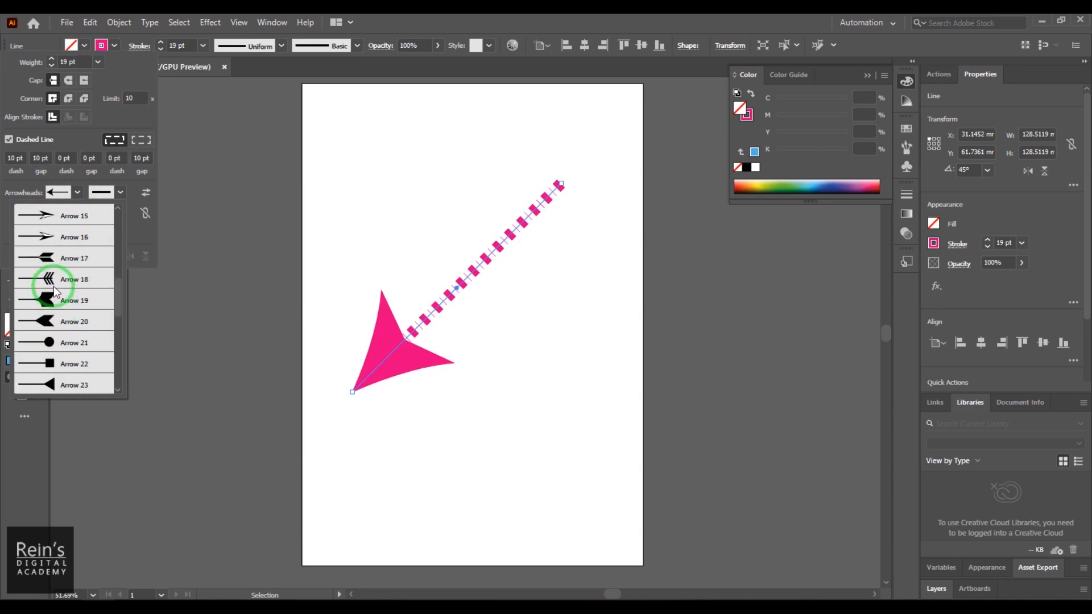
{"action": "scroll", "coordinate": [54, 285], "scroll_direction": "down", "scroll_amount": 5}
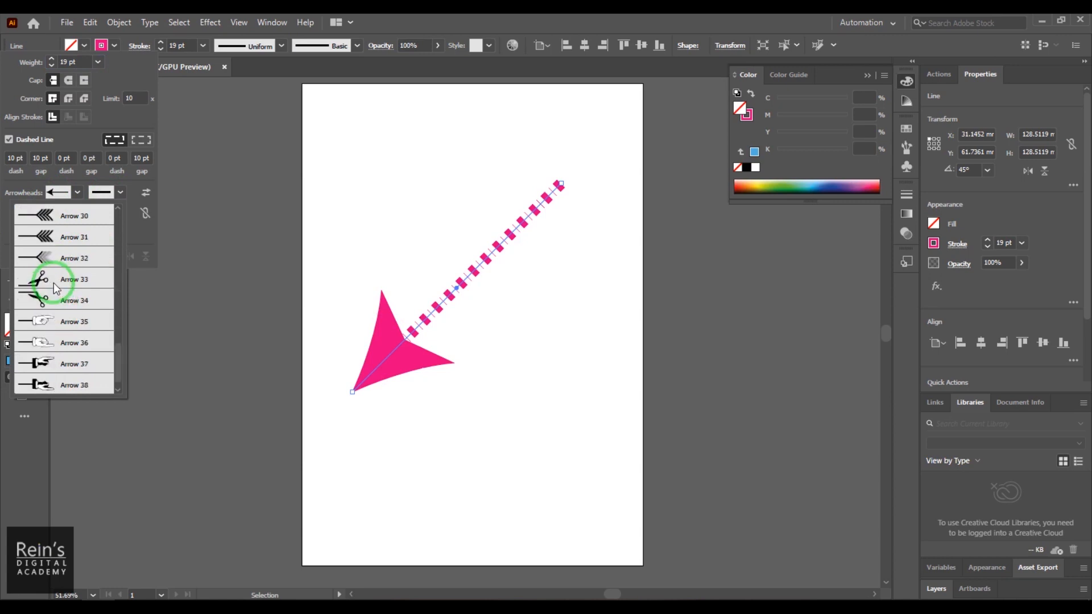
{"action": "left_click", "coordinate": [51, 216]}
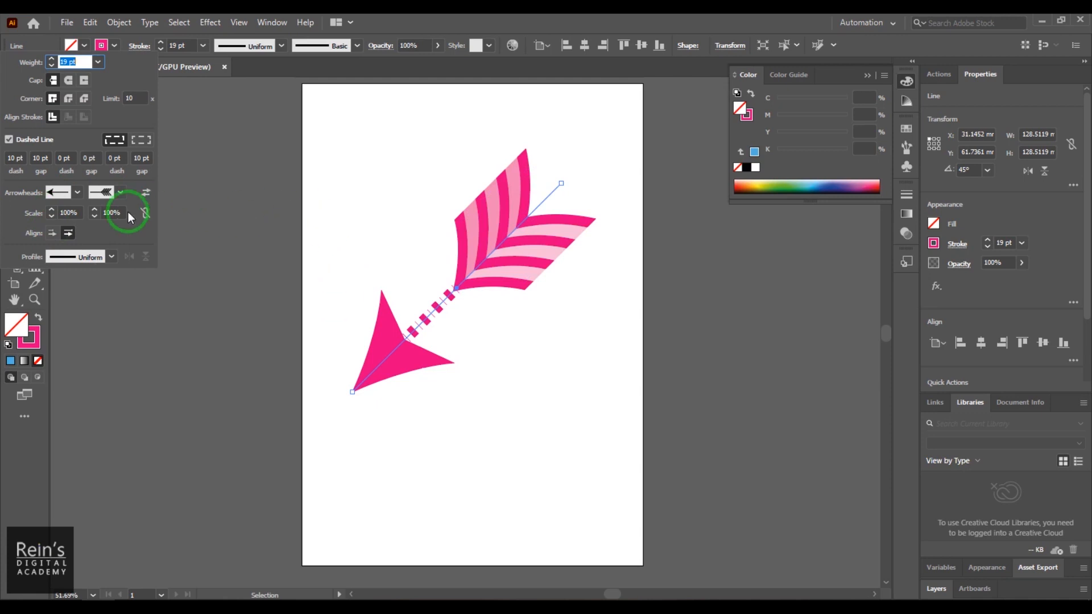
Scale the feathered end arrowhead down to 39%
{"action": "left_click_drag", "start_coordinate": [118, 214], "coordinate": [102, 214]}
{"action": "key", "text": "Down"}
{"action": "key", "text": "Down"}
{"action": "key", "text": "Down"}
{"action": "key", "text": "Down"}
{"action": "key", "text": "Down"}
{"action": "key", "text": "Down"}
{"action": "key", "text": "Down"}
{"action": "key", "text": "Down"}
{"action": "key", "text": "Down"}
{"action": "key", "text": "Down"}
{"action": "key", "text": "Down"}
{"action": "key", "text": "Down"}
{"action": "key", "text": "Down"}
{"action": "key", "text": "Down"}
{"action": "key", "text": "Down"}
{"action": "key", "text": "Down"}
{"action": "key", "text": "Down"}
{"action": "key", "text": "Down"}
{"action": "key", "text": "Down"}
{"action": "key", "text": "Down"}
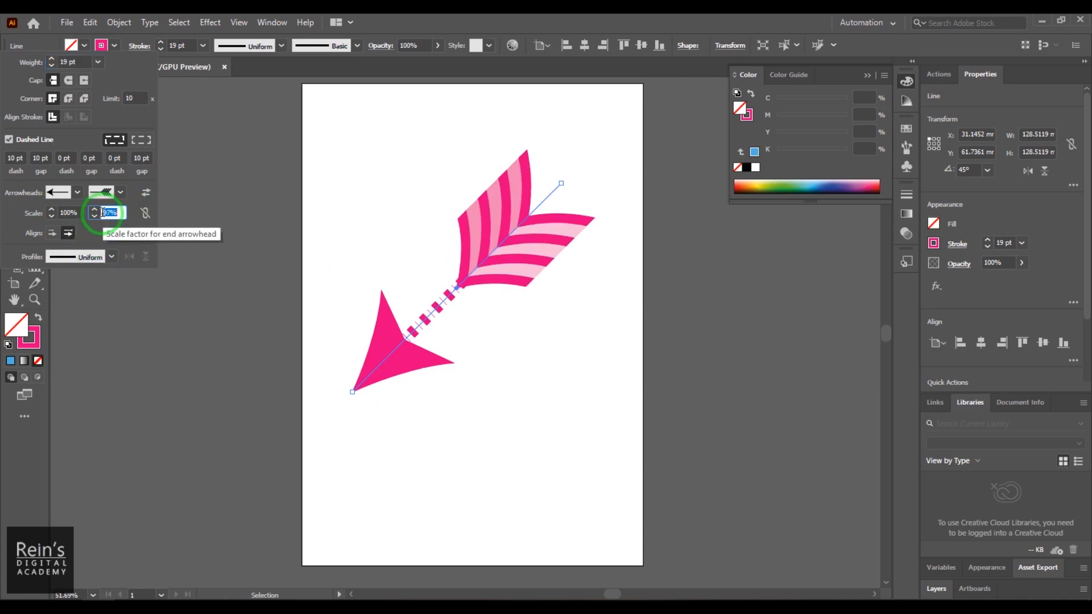
{"action": "key", "text": "Down"}
{"action": "key", "text": "Down"}
{"action": "key", "text": "Down"}
{"action": "key", "text": "Down"}
{"action": "key", "text": "Down"}
{"action": "key", "text": "Down"}
{"action": "key", "text": "Down"}
{"action": "key", "text": "Down"}
{"action": "key", "text": "Down"}
{"action": "key", "text": "Down"}
{"action": "key", "text": "Down"}
{"action": "key", "text": "Down"}
{"action": "key", "text": "Down"}
{"action": "key", "text": "Down"}
{"action": "key", "text": "Down"}
{"action": "key", "text": "Down"}
{"action": "key", "text": "Down"}
{"action": "key", "text": "Down"}
{"action": "key", "text": "Down"}
{"action": "key", "text": "Down"}
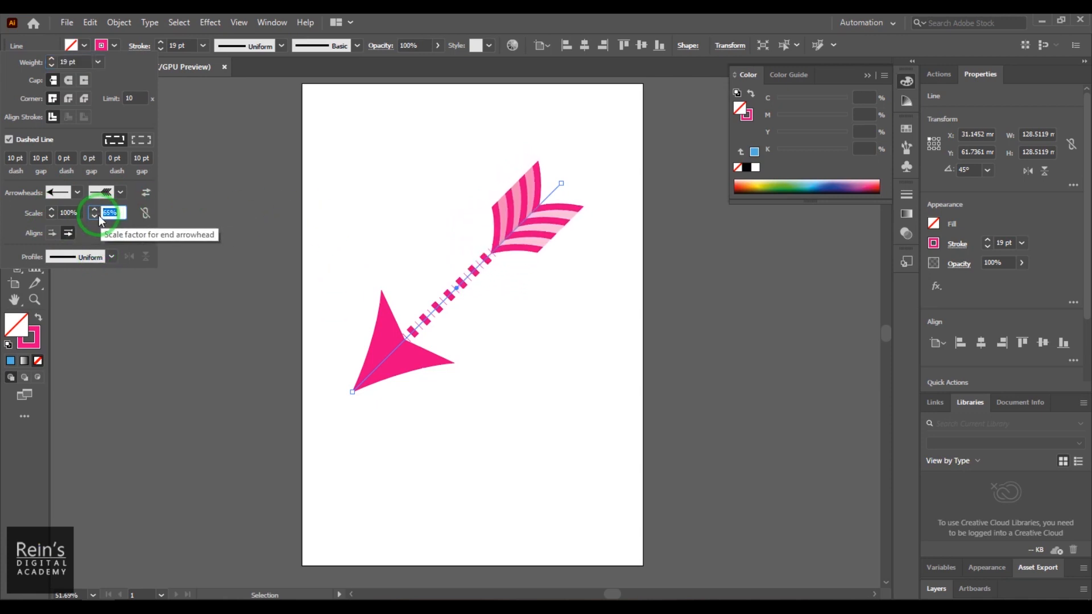
{"action": "key", "text": "Down"}
{"action": "key", "text": "Down"}
{"action": "key", "text": "Down"}
{"action": "key", "text": "Down"}
{"action": "key", "text": "Down"}
{"action": "key", "text": "Down"}
{"action": "key", "text": "Down"}
{"action": "key", "text": "Down"}
{"action": "key", "text": "Down"}
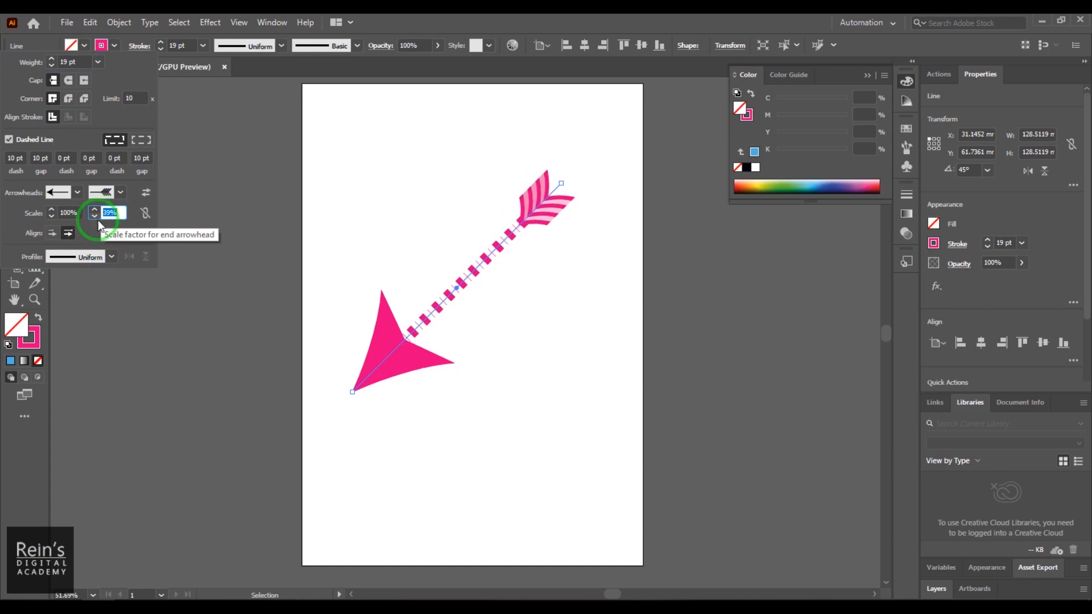
Scale the solid start arrowhead of the dashed diagonal line down to 51%
{"action": "left_click", "coordinate": [72, 213]}
{"action": "key", "text": "Down"}
{"action": "key", "text": "Down"}
{"action": "key", "text": "Down"}
{"action": "key", "text": "Down"}
{"action": "key", "text": "Down"}
{"action": "key", "text": "Down"}
{"action": "key", "text": "Down"}
{"action": "key", "text": "Down"}
{"action": "key", "text": "Down"}
{"action": "key", "text": "Down"}
{"action": "key", "text": "Down"}
{"action": "key", "text": "Down"}
{"action": "key", "text": "Down"}
{"action": "key", "text": "Down"}
{"action": "key", "text": "Down"}
{"action": "key", "text": "Down"}
{"action": "key", "text": "Down"}
{"action": "key", "text": "Down"}
{"action": "key", "text": "Down"}
{"action": "key", "text": "Down"}
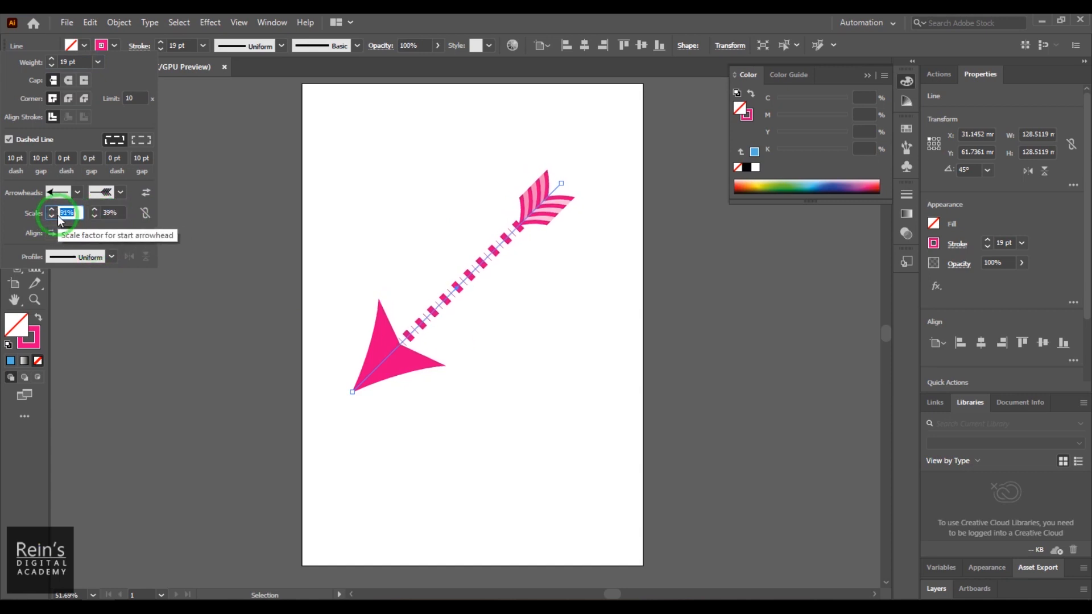
{"action": "key", "text": "Down"}
{"action": "key", "text": "Down"}
{"action": "key", "text": "Down"}
{"action": "key", "text": "Down"}
{"action": "key", "text": "Down"}
{"action": "key", "text": "Down"}
{"action": "key", "text": "Down"}
{"action": "key", "text": "Down"}
{"action": "key", "text": "Down"}
{"action": "key", "text": "Down"}
{"action": "key", "text": "Down"}
{"action": "key", "text": "Down"}
{"action": "key", "text": "Down"}
{"action": "key", "text": "Down"}
{"action": "key", "text": "Down"}
{"action": "key", "text": "Down"}
{"action": "key", "text": "Down"}
{"action": "key", "text": "Down"}
{"action": "key", "text": "Down"}
{"action": "key", "text": "Down"}
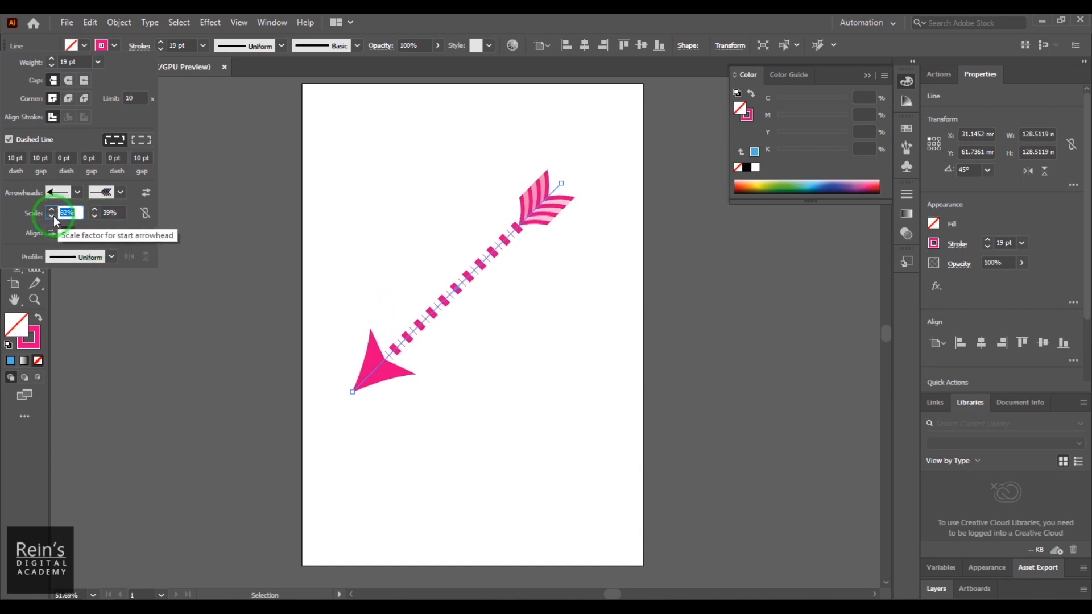
{"action": "key", "text": "Down"}
{"action": "key", "text": "Down"}
{"action": "key", "text": "Down"}
{"action": "key", "text": "Down"}
{"action": "key", "text": "Down"}
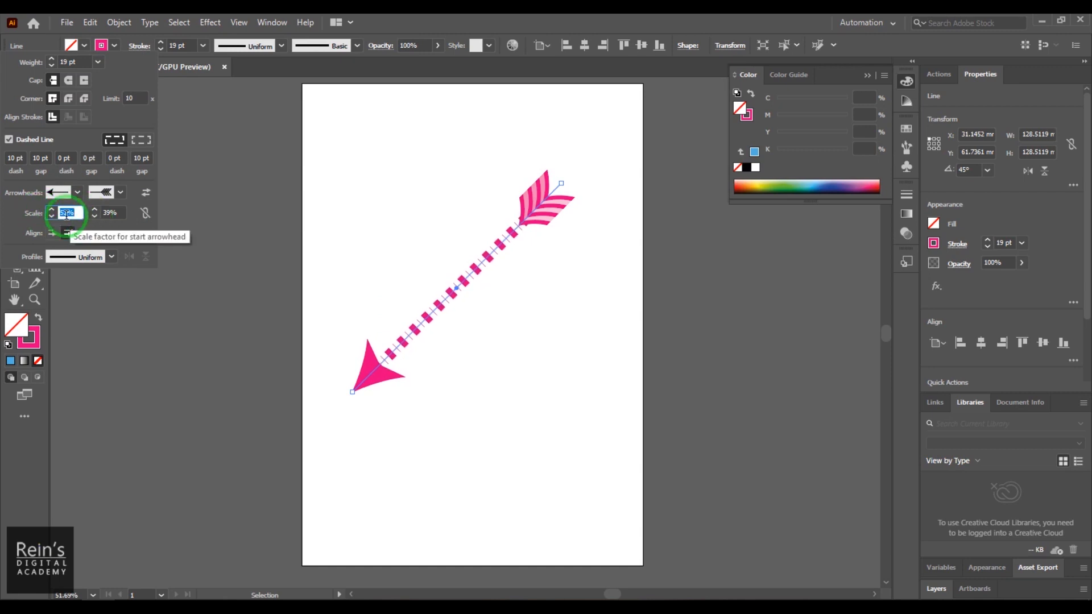
{"action": "key", "text": "Down"}
Extend the arrowheads beyond the path ends, and swap the start and end arrowheads with their scales
{"action": "left_click", "coordinate": [52, 233]}
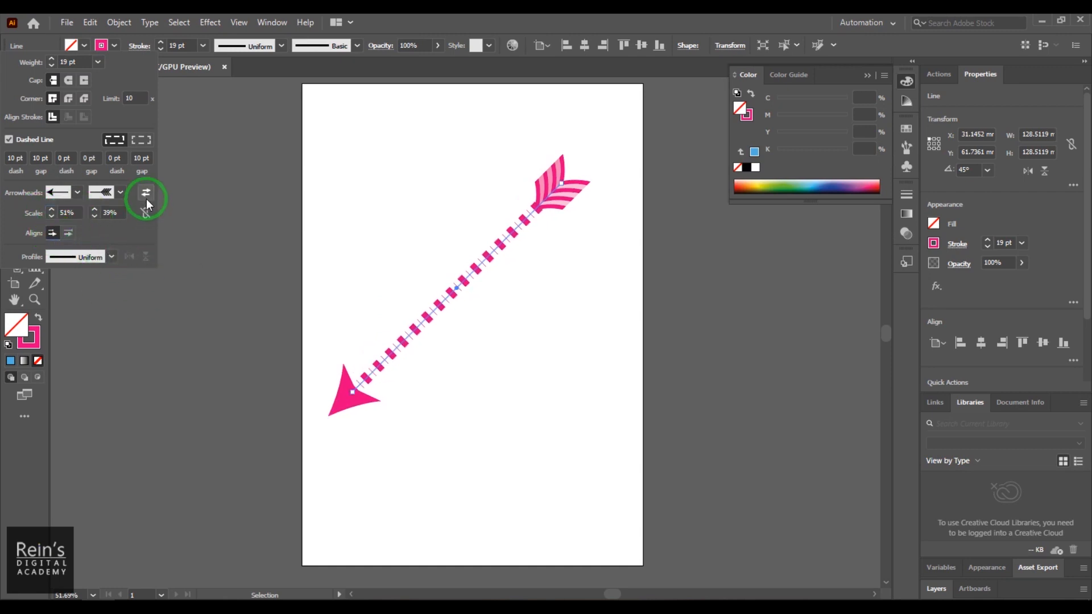
{"action": "left_click", "coordinate": [148, 195]}
{"action": "left_click", "coordinate": [148, 194]}
{"action": "left_click", "coordinate": [148, 194]}
Try placing the arrow tips at the path ends, restore them to extend beyond the ends, and deselect the line
{"action": "left_click", "coordinate": [69, 233]}
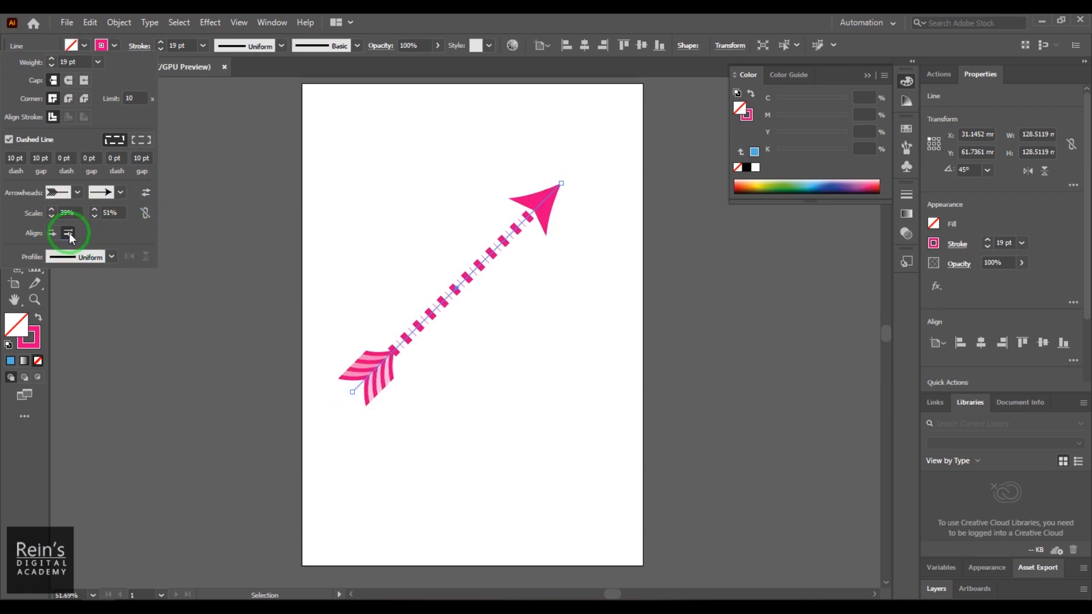
{"action": "left_click", "coordinate": [543, 220]}
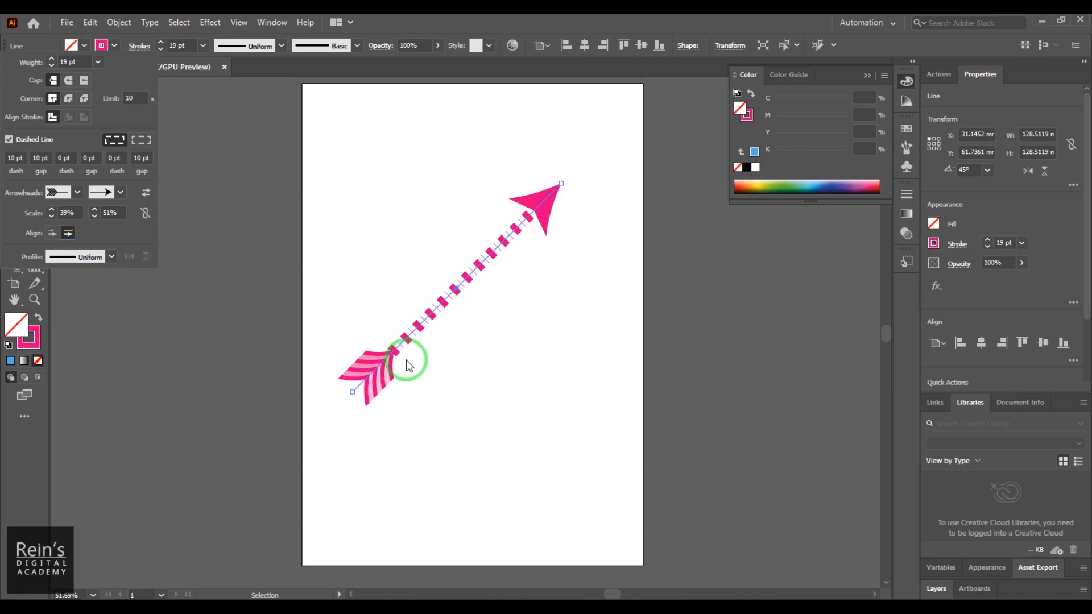
{"action": "left_click", "coordinate": [52, 233]}
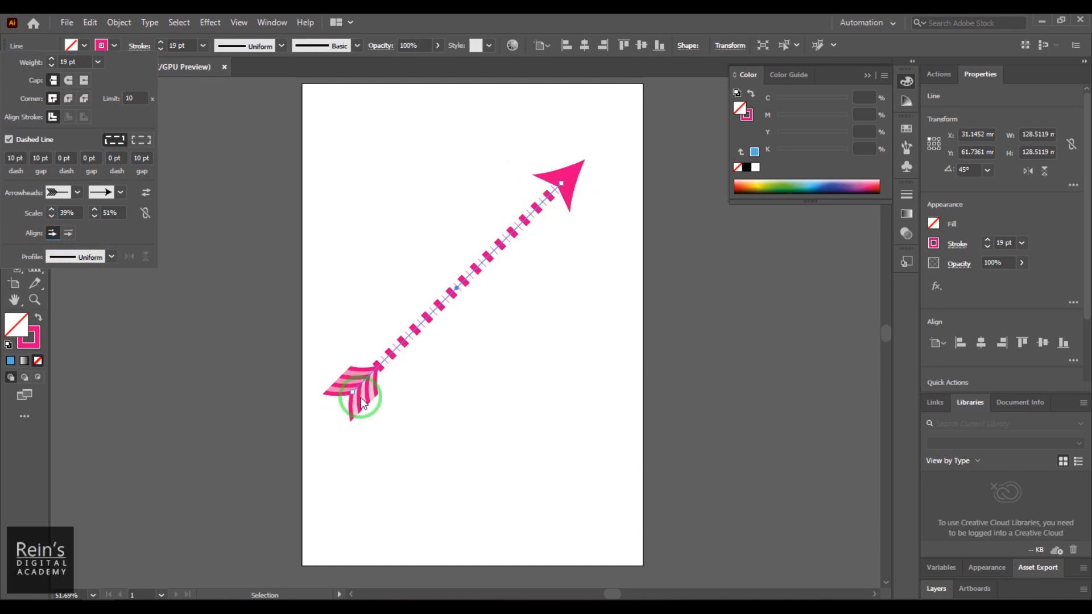
{"action": "left_click", "coordinate": [417, 238]}
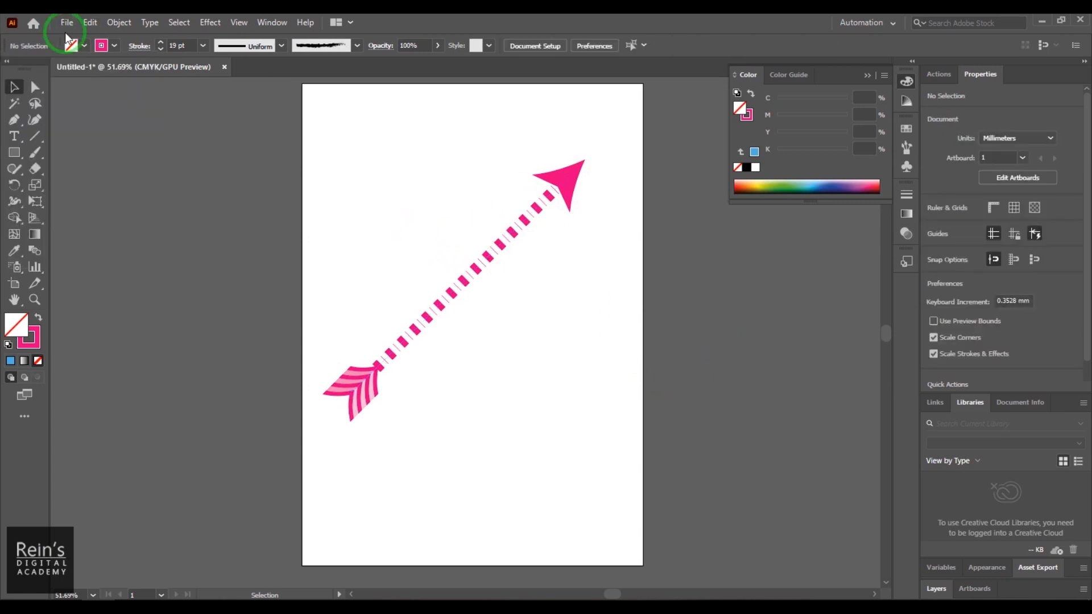
Apply the rough black charcoal-style brush to the diagonal line
{"action": "left_click", "coordinate": [314, 50]}
{"action": "left_click", "coordinate": [312, 104]}
{"action": "left_click", "coordinate": [494, 241]}
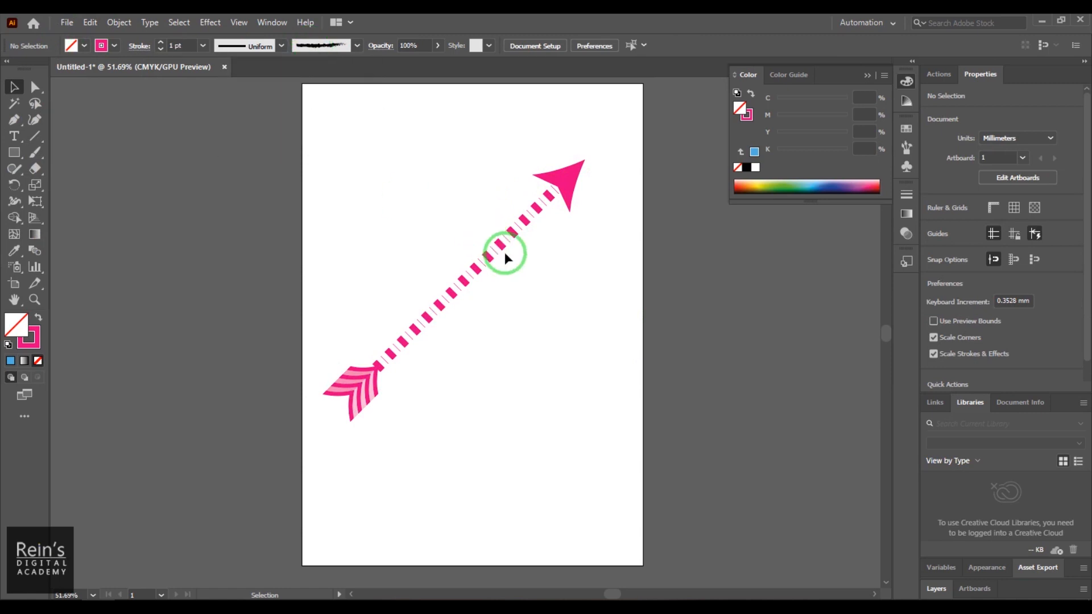
{"action": "left_click", "coordinate": [314, 49]}
{"action": "left_click", "coordinate": [300, 111]}
{"action": "left_click", "coordinate": [610, 310]}
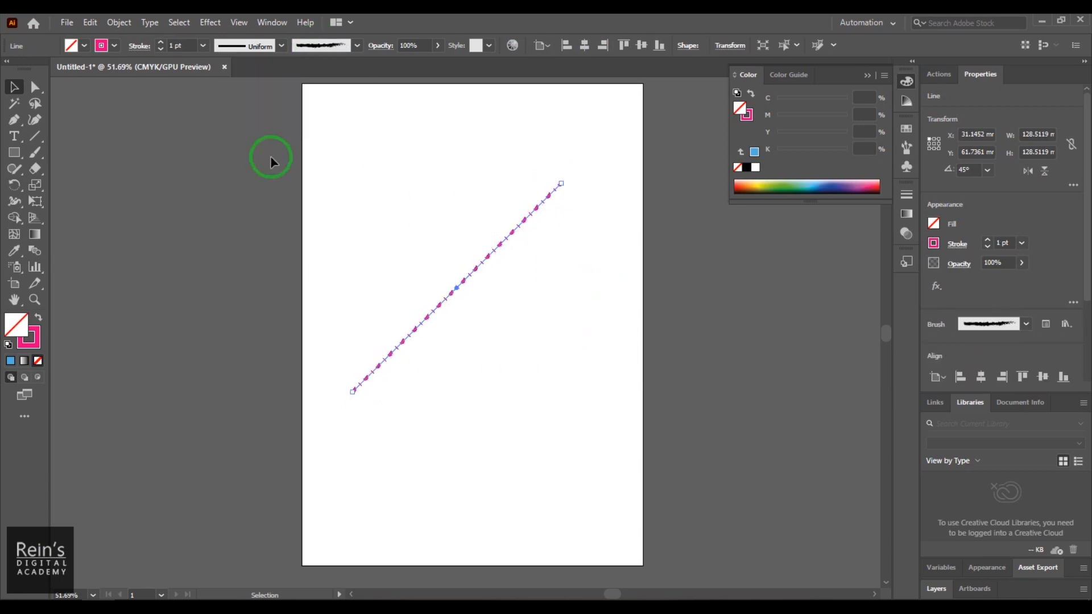
Turn off the dashed line option and change the brushed line's stroke colour to dark blue
{"action": "left_click", "coordinate": [137, 46]}
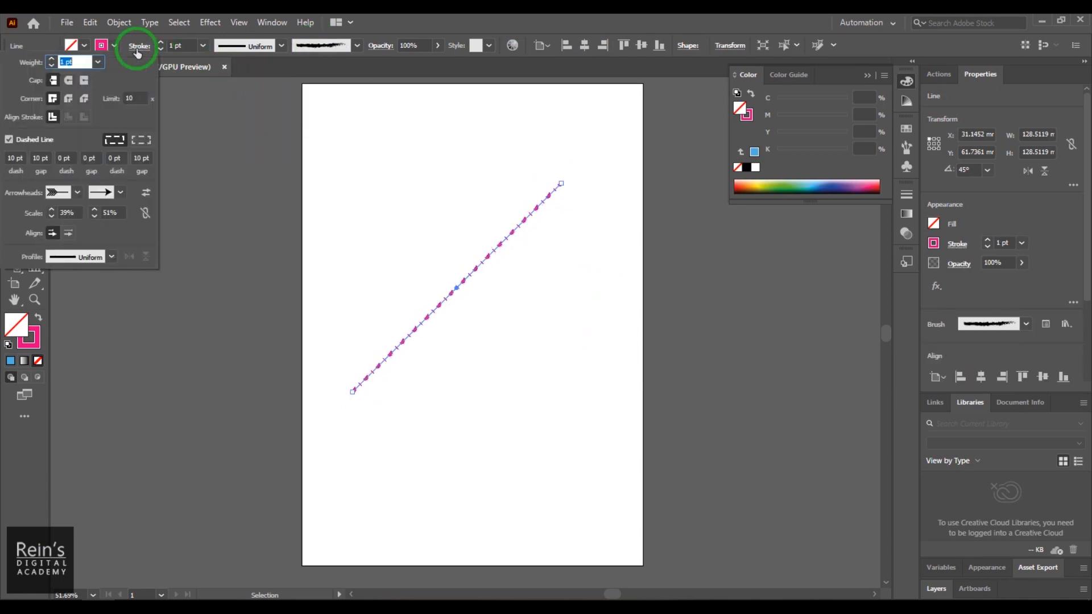
{"action": "left_click", "coordinate": [9, 140]}
{"action": "left_click", "coordinate": [114, 45]}
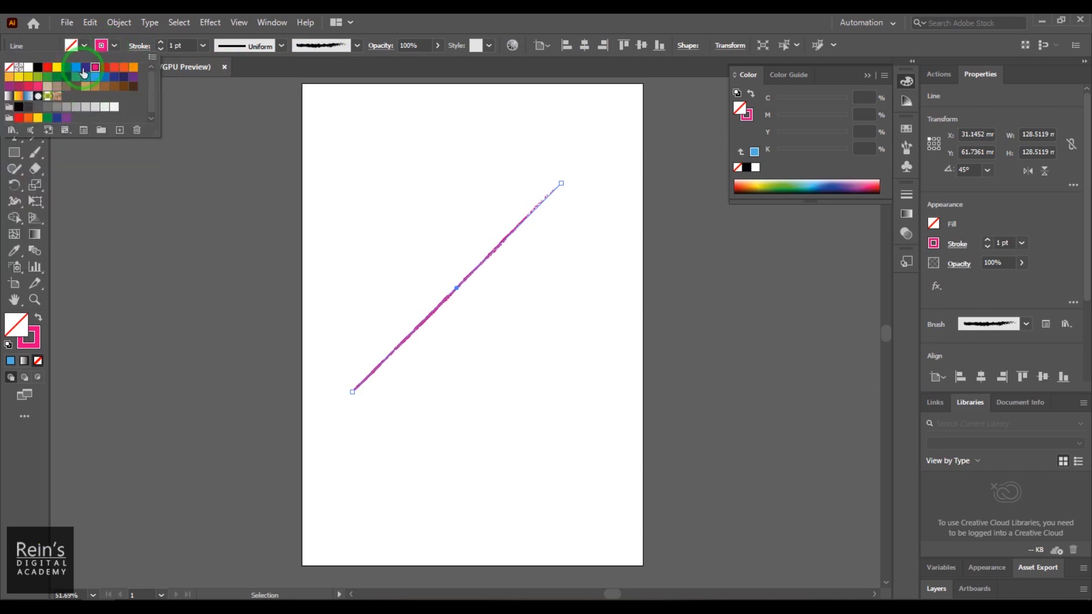
Try a 12 pt stroke weight on the brushed line, set it to 6 pt, and deselect the line
{"action": "left_click", "coordinate": [173, 46]}
{"action": "type", "text": "12"}
{"action": "key", "text": "Return"}
{"action": "type", "text": "6"}
{"action": "key", "text": "Return"}
{"action": "left_click", "coordinate": [500, 360]}
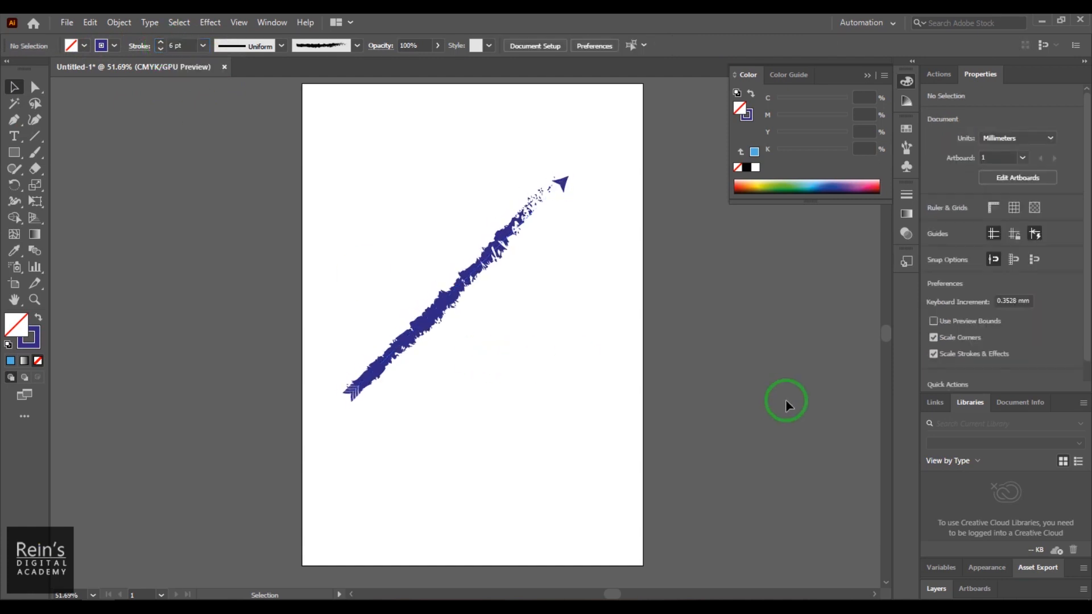
Replace the diagonal line's brush with the orange ornamental brush that has looped arrow ends
{"action": "left_click", "coordinate": [329, 48]}
{"action": "left_click", "coordinate": [317, 127]}
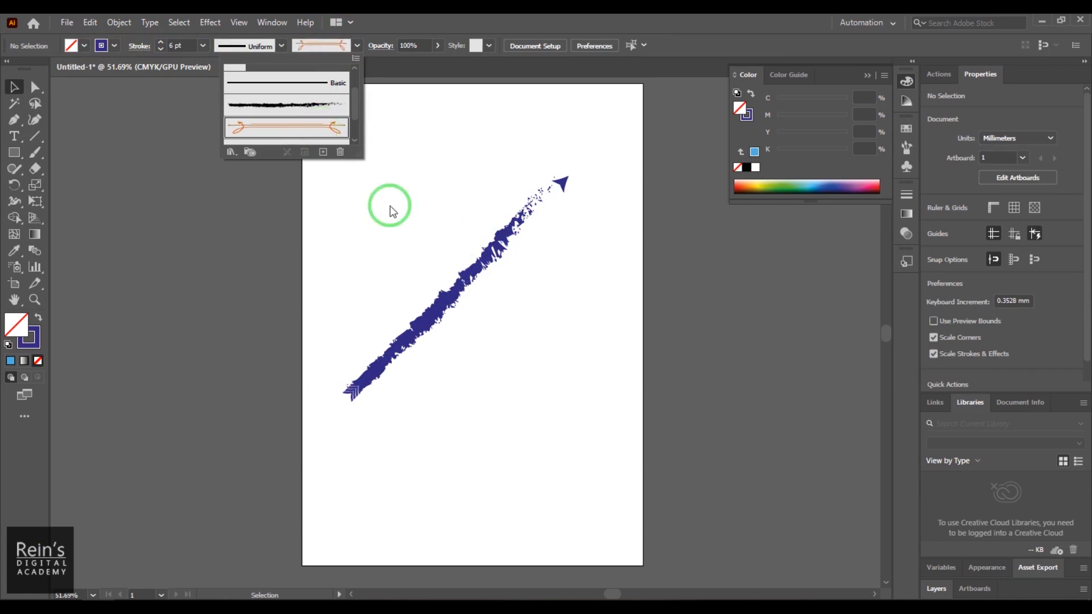
{"action": "left_click", "coordinate": [463, 251]}
{"action": "left_click", "coordinate": [471, 270]}
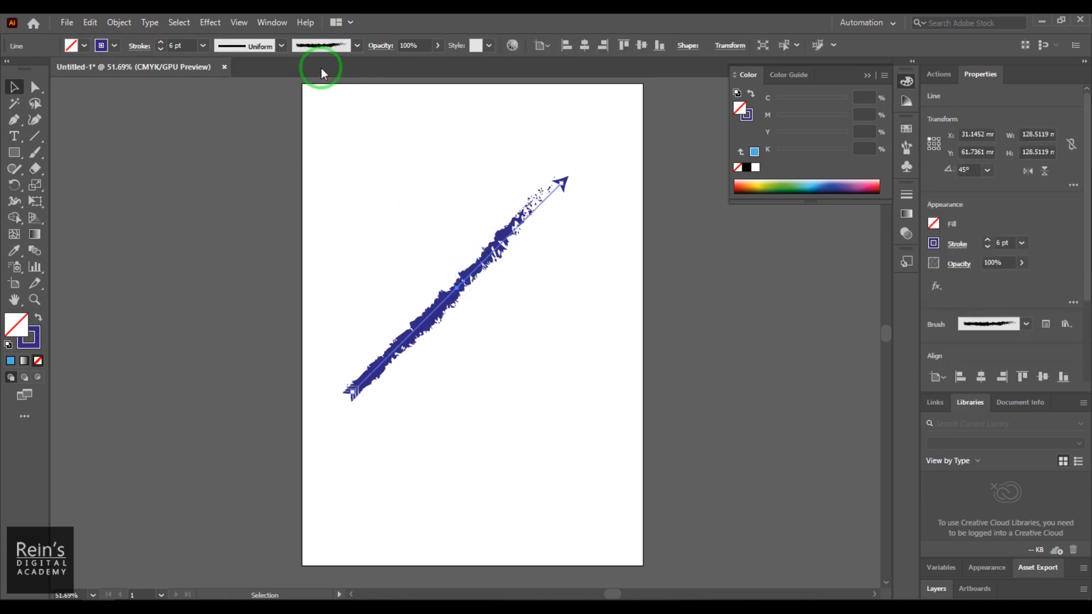
{"action": "left_click", "coordinate": [335, 45]}
{"action": "left_click", "coordinate": [282, 133]}
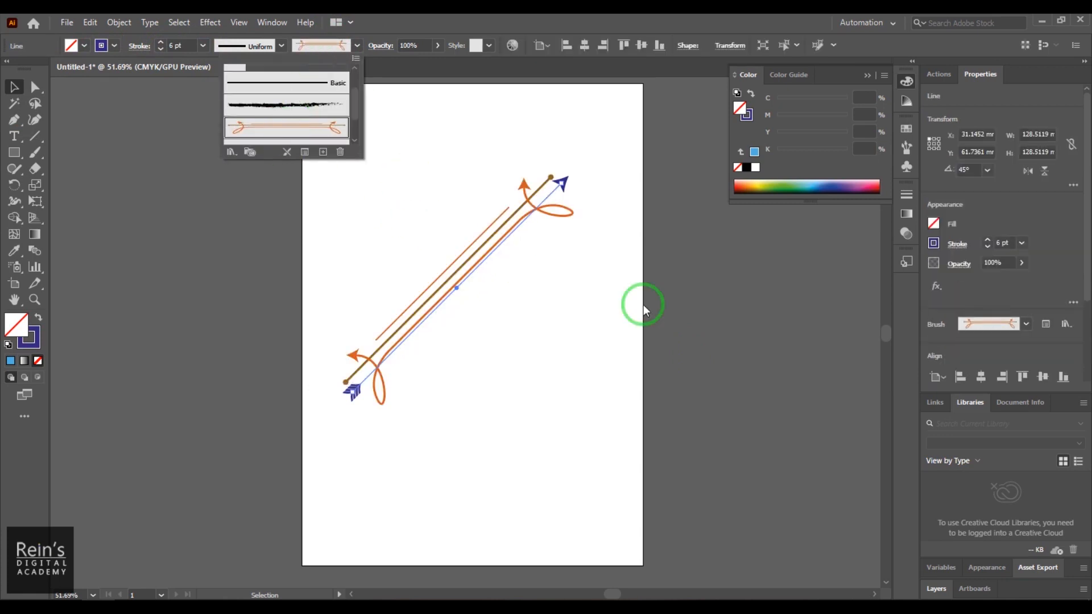
{"action": "left_click", "coordinate": [755, 341]}
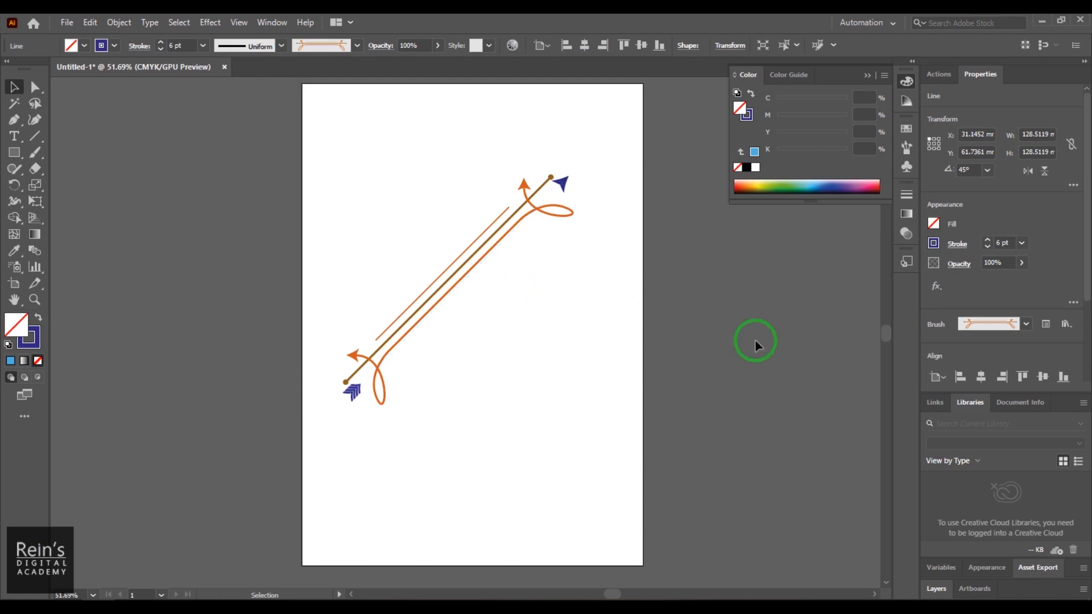